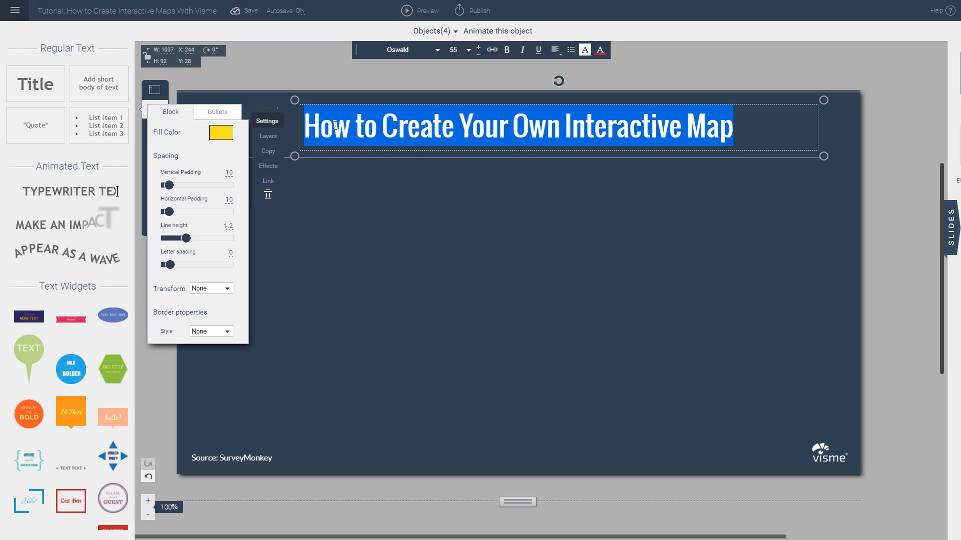
Step: Replace the slide's title text with "Election 2016 Results If Only Women Voted"
type("Election 2")
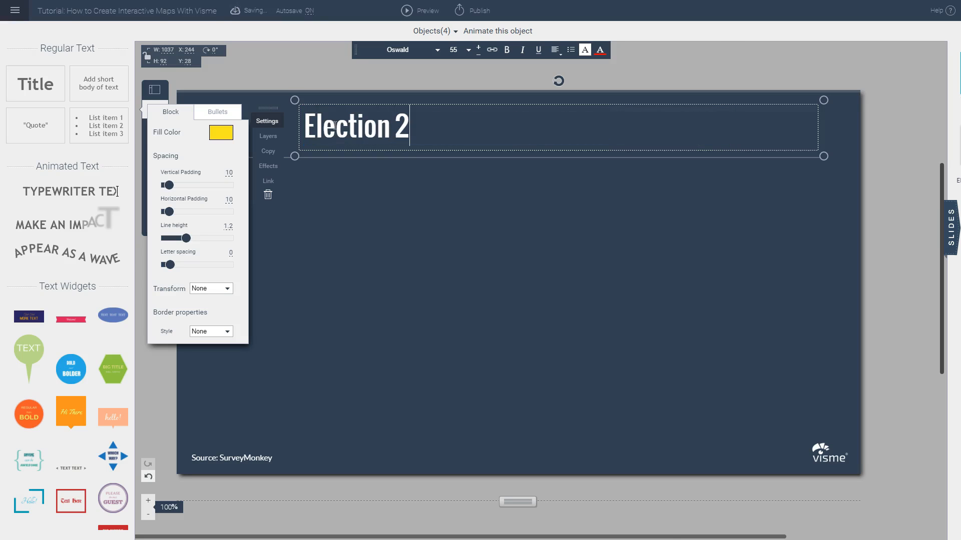
type("016 Result")
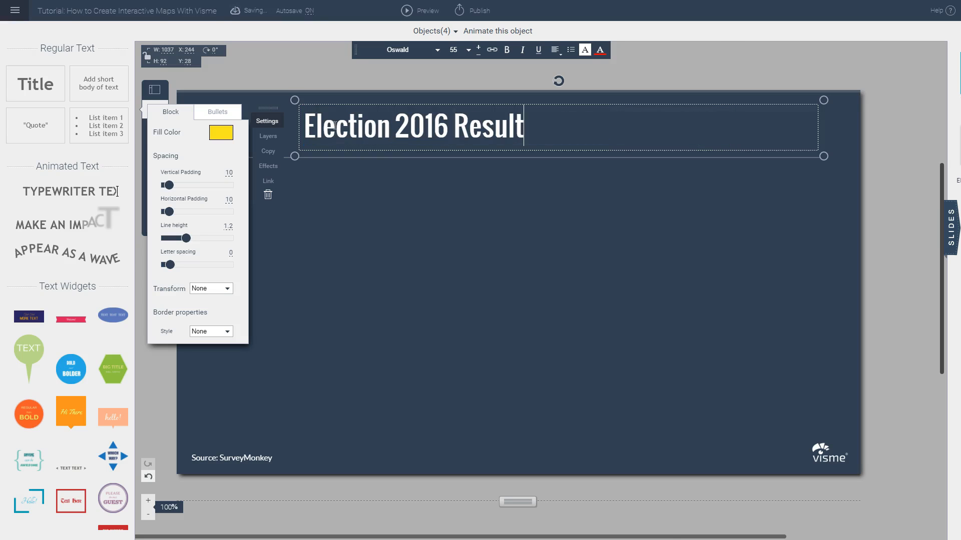
type("s If Only Ow")
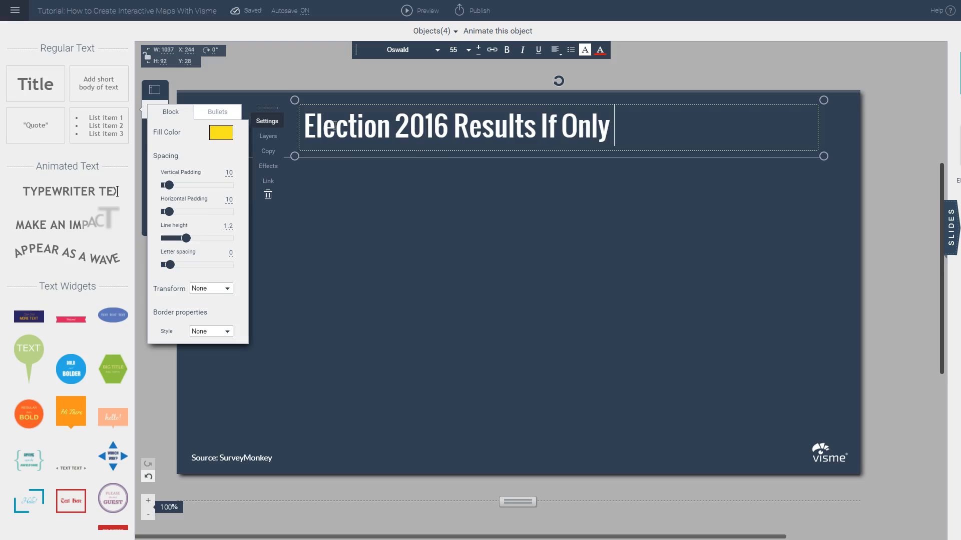
key("BackSpace")
key("BackSpace")
type("Women Voted")
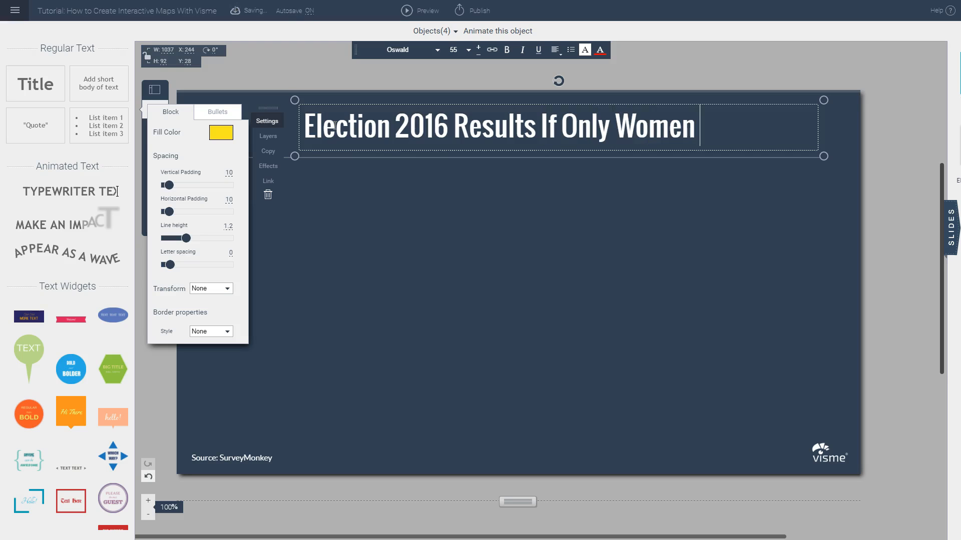
left_click(404, 236)
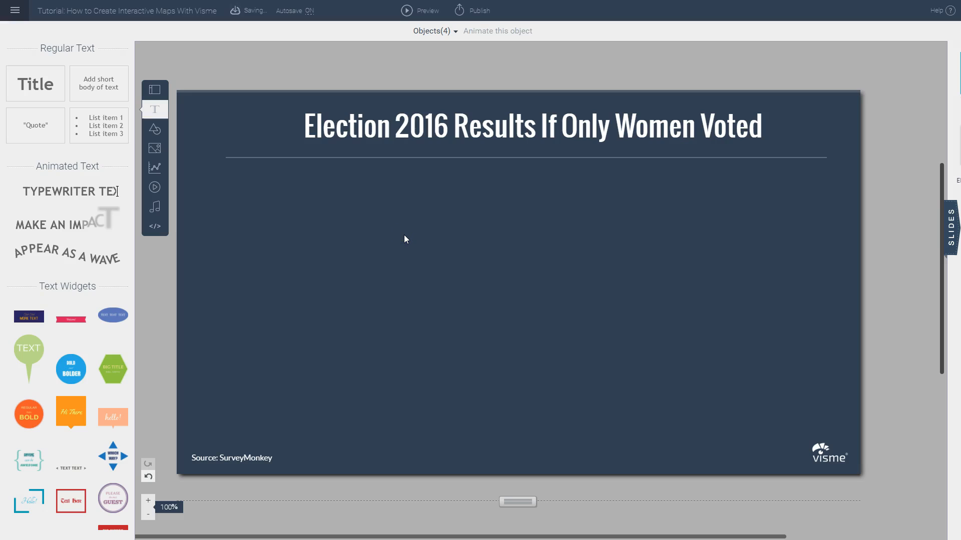
Step: Start a new map, search the country list for "united states" and choose the United States map
left_click(155, 170)
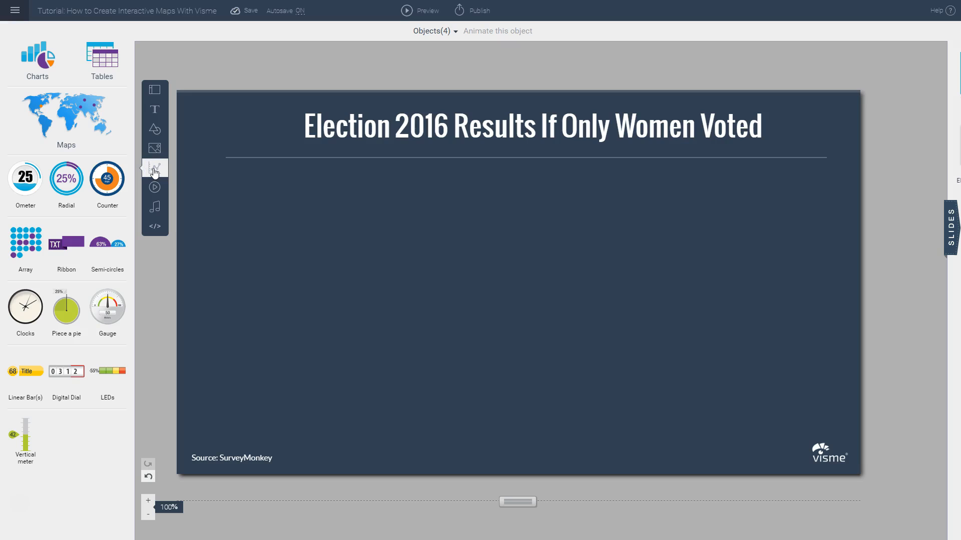
left_click(66, 120)
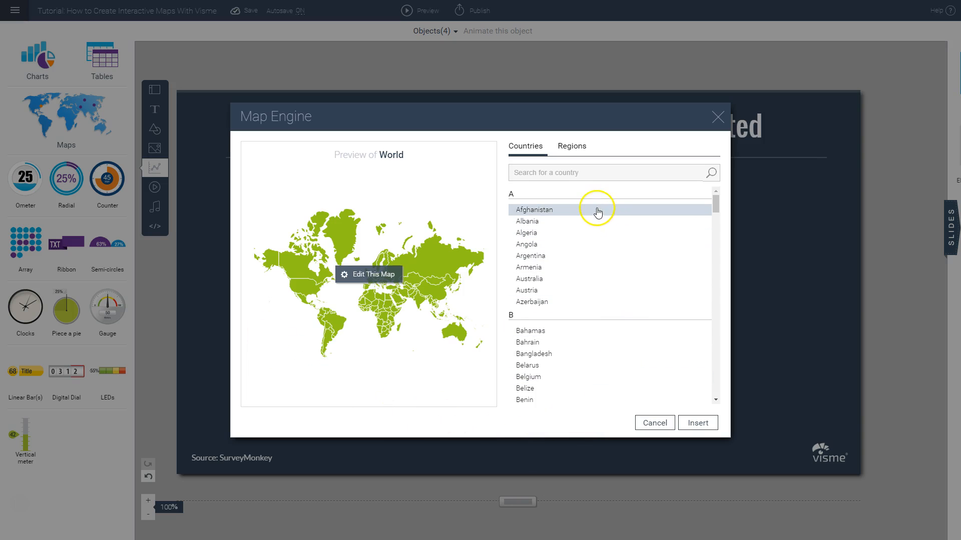
scroll(606, 246, "down", 3)
scroll(605, 246, "down", 15)
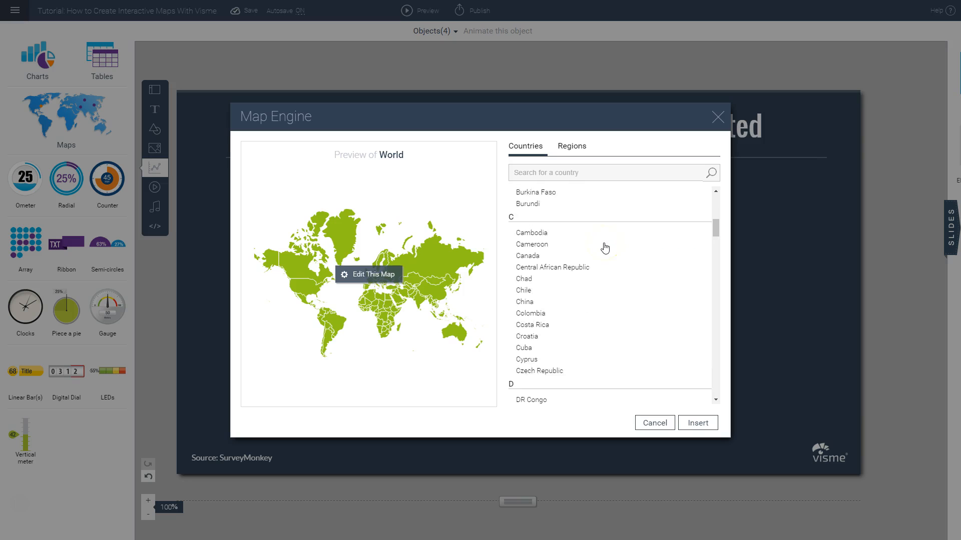
left_click(557, 173)
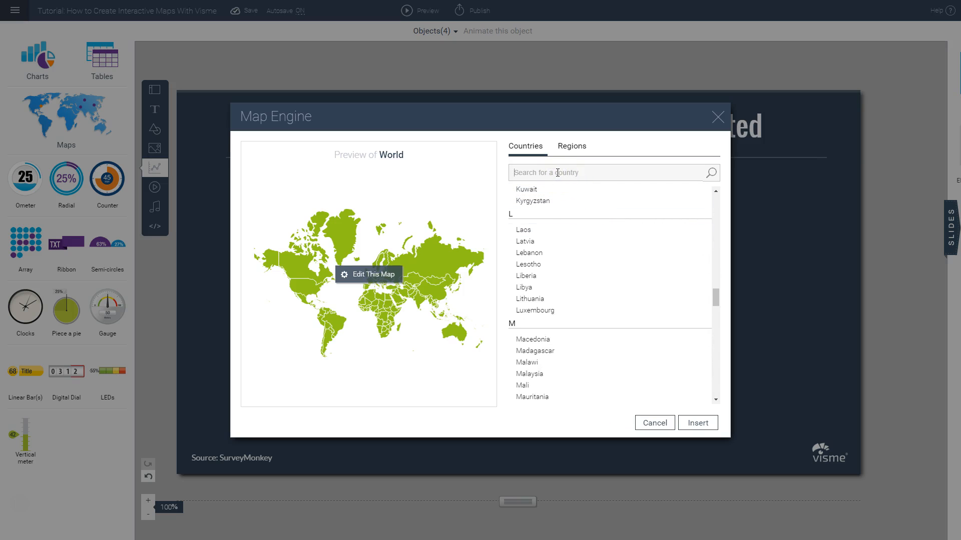
type("united states")
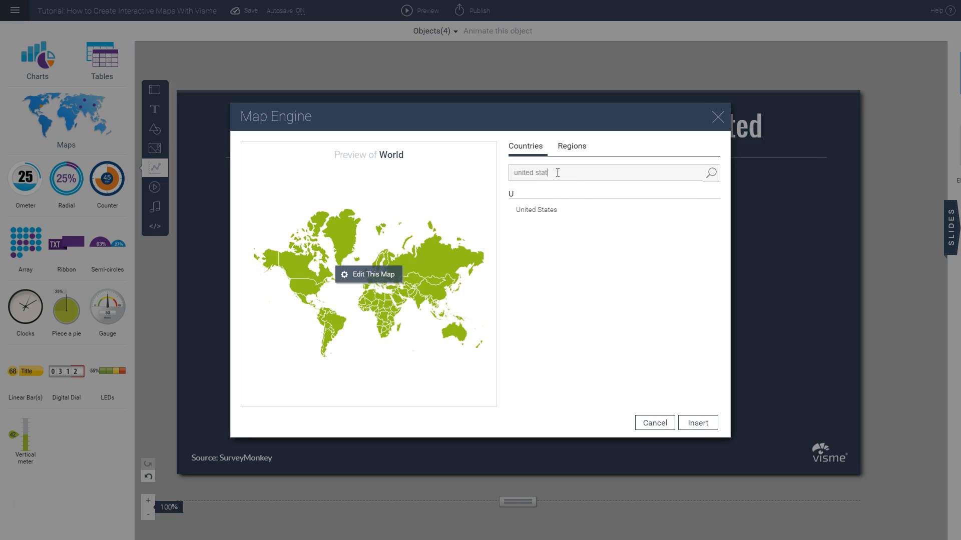
left_click(539, 214)
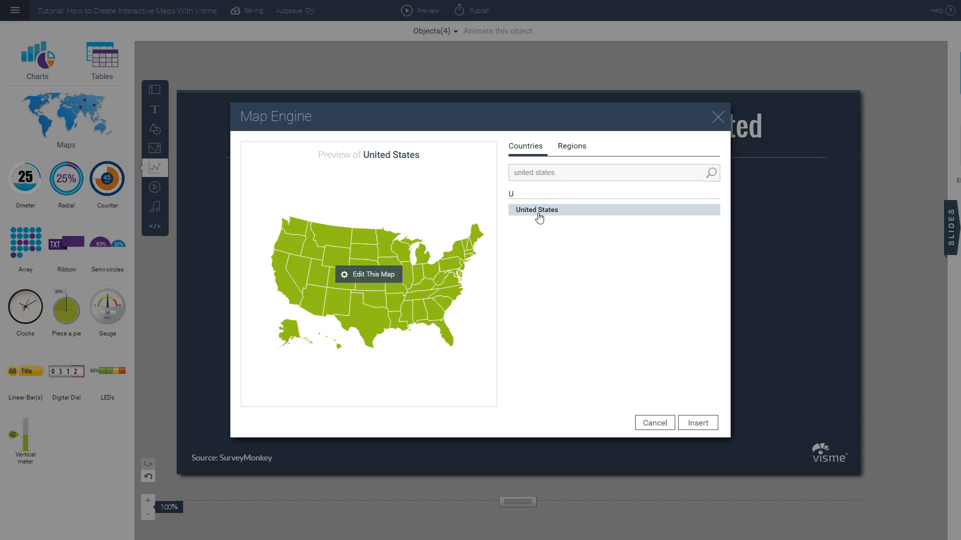
Step: Check the available region maps, return to the countries and open the United States map for editing
left_click(576, 150)
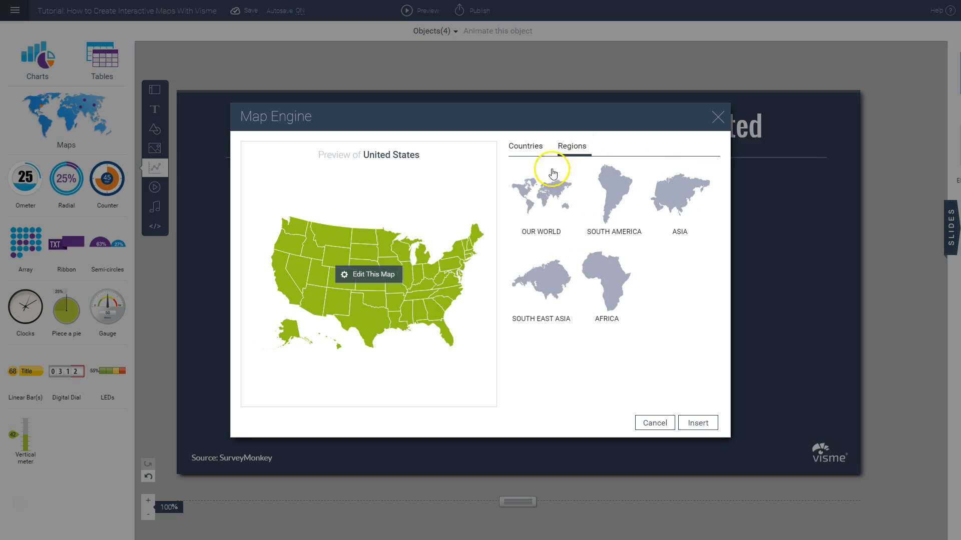
left_click(529, 150)
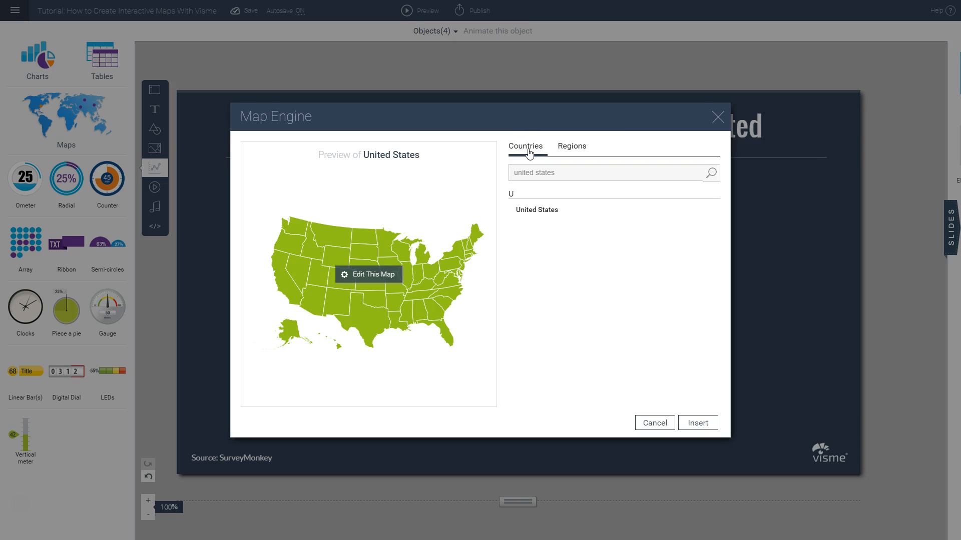
left_click(364, 276)
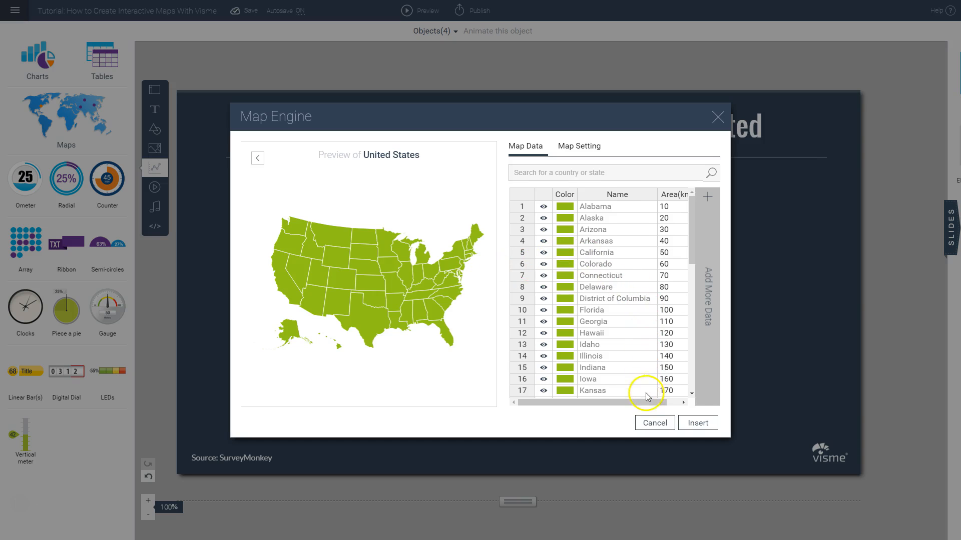
Step: Examine the map's data table for all states, including the visibility, color, name and area columns
left_click_drag(644, 401, 674, 401)
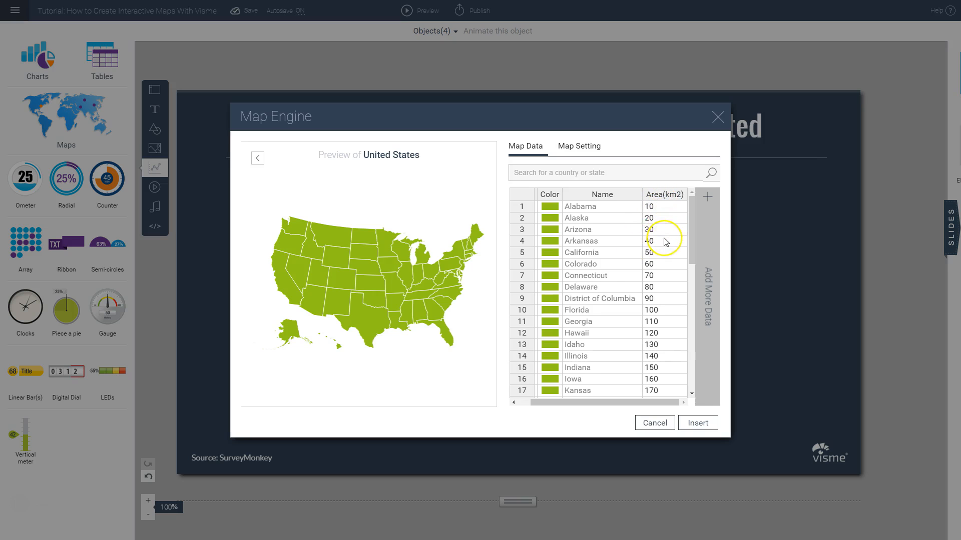
scroll(663, 240, "down", 10)
scroll(656, 260, "down", 2)
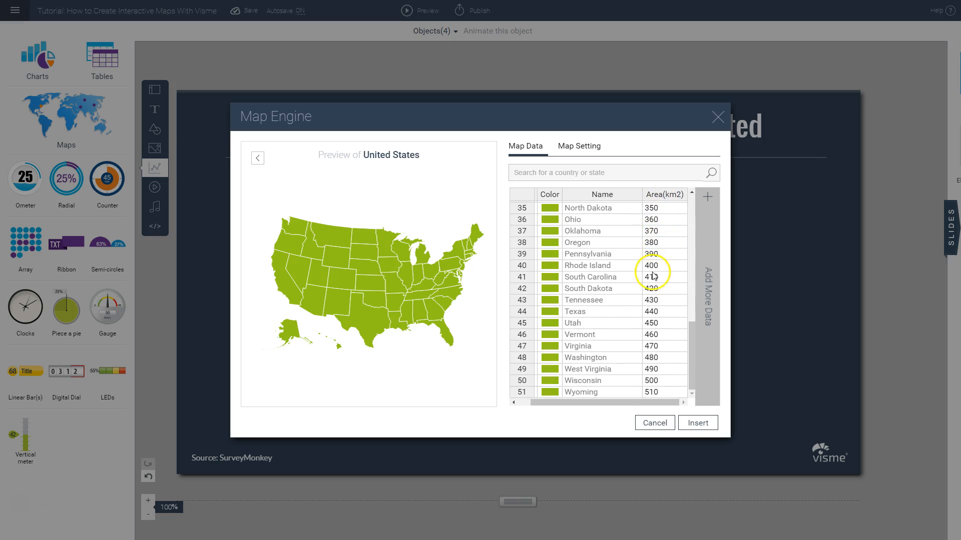
scroll(652, 272, "up", 11)
scroll(654, 272, "up", 1)
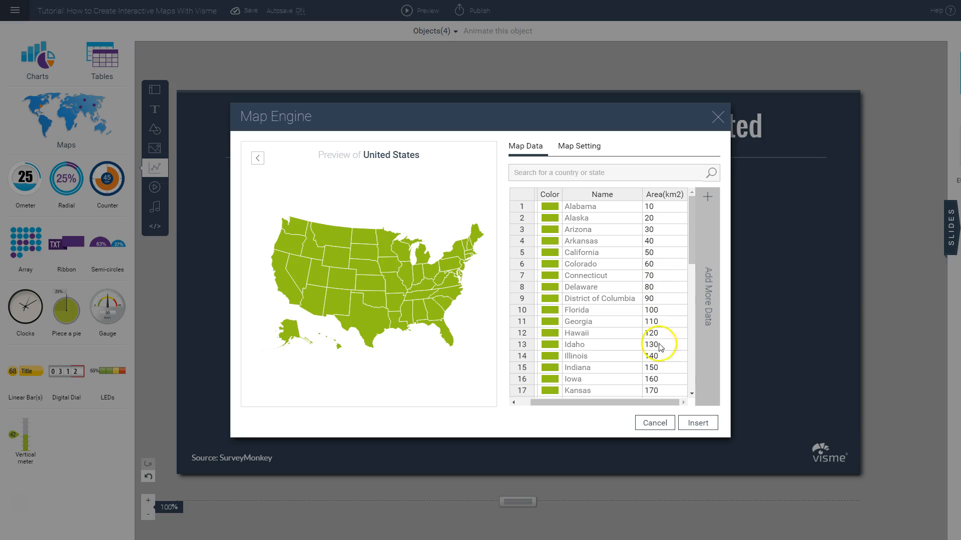
left_click(643, 403)
left_click_drag(643, 403, 610, 403)
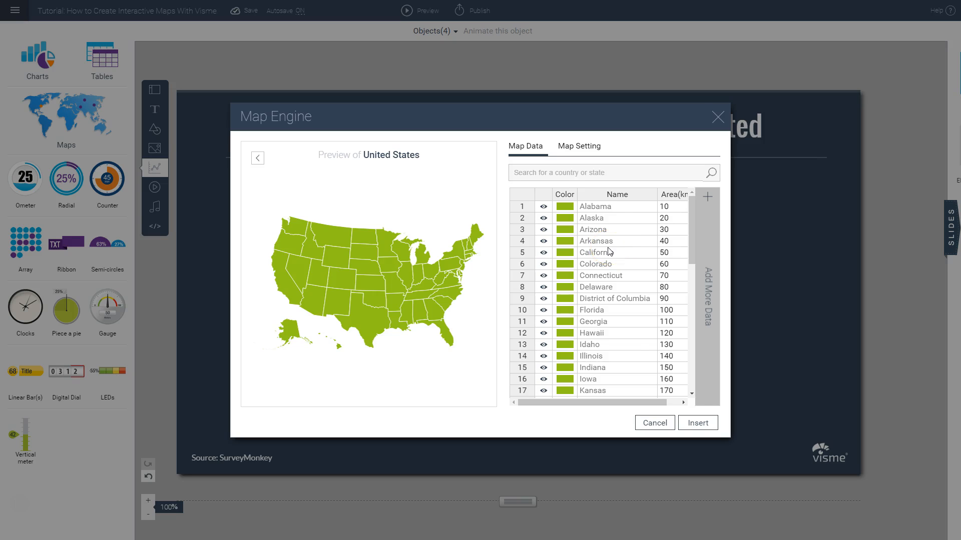
left_click(622, 402)
left_click_drag(622, 403, 654, 404)
left_click(628, 400)
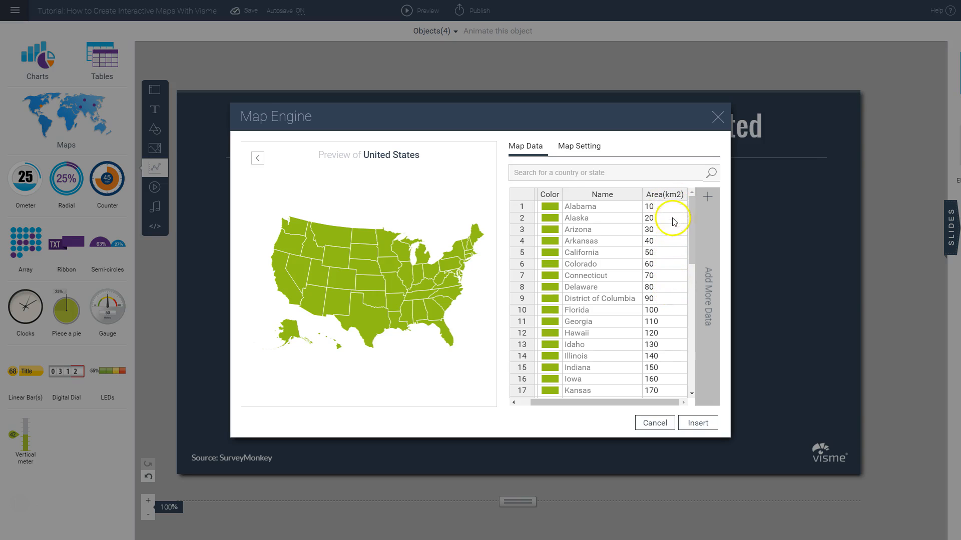
Step: Remove the Area(km2) column from the map's data table
left_click(658, 196)
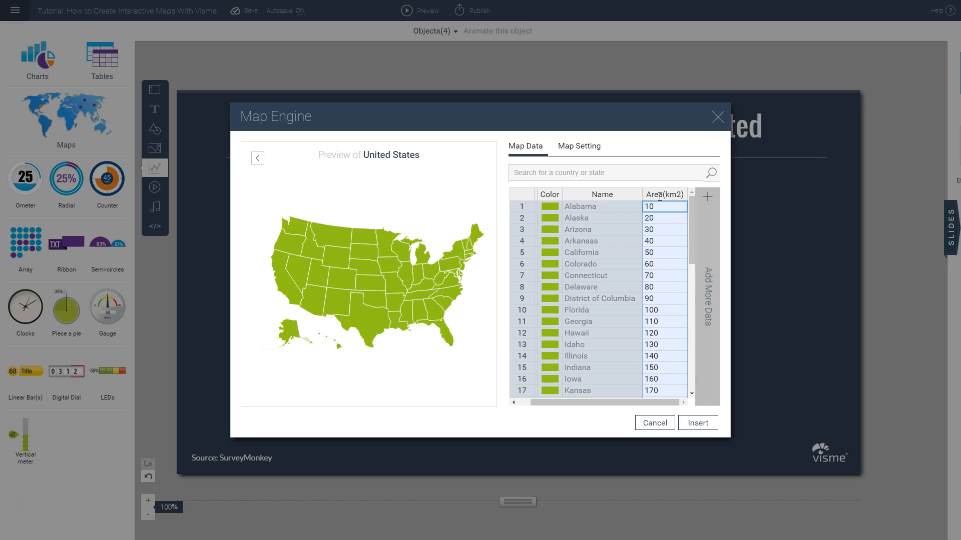
right_click(659, 196)
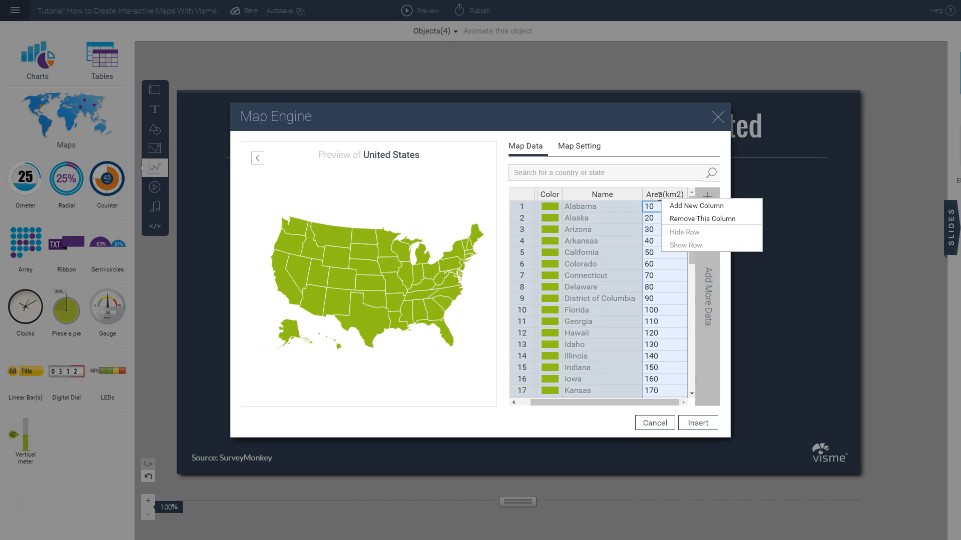
left_click(693, 219)
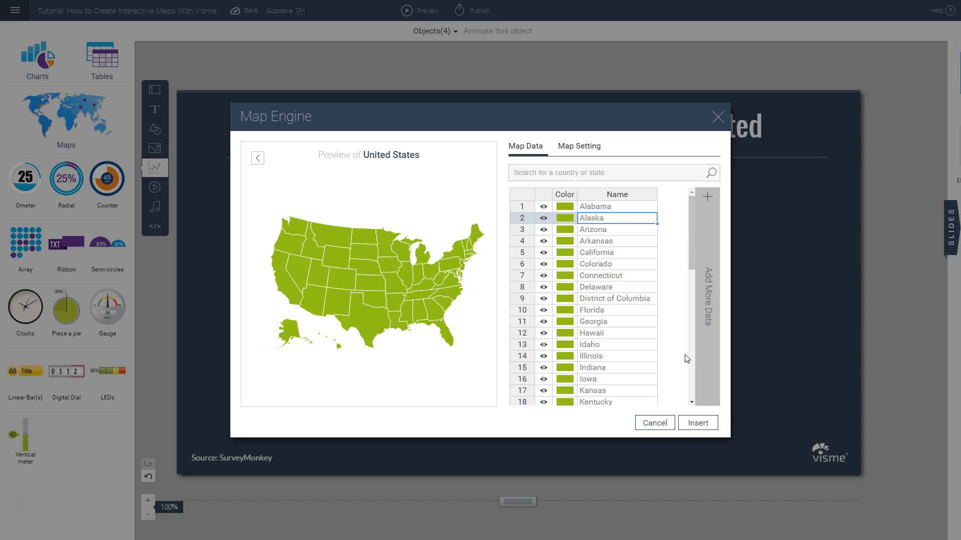
Step: Add a new data column to the map table and name it "Dem"
left_click(708, 293)
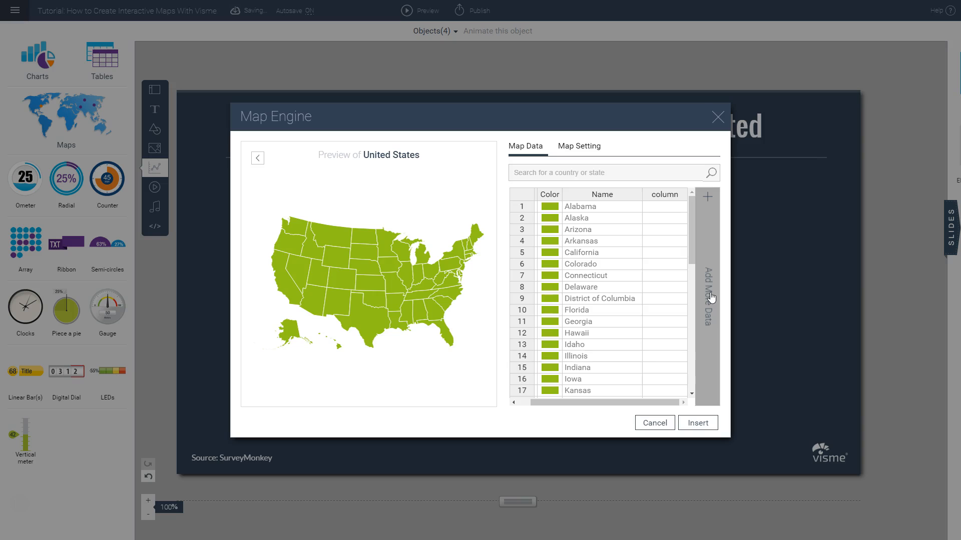
left_click(660, 196)
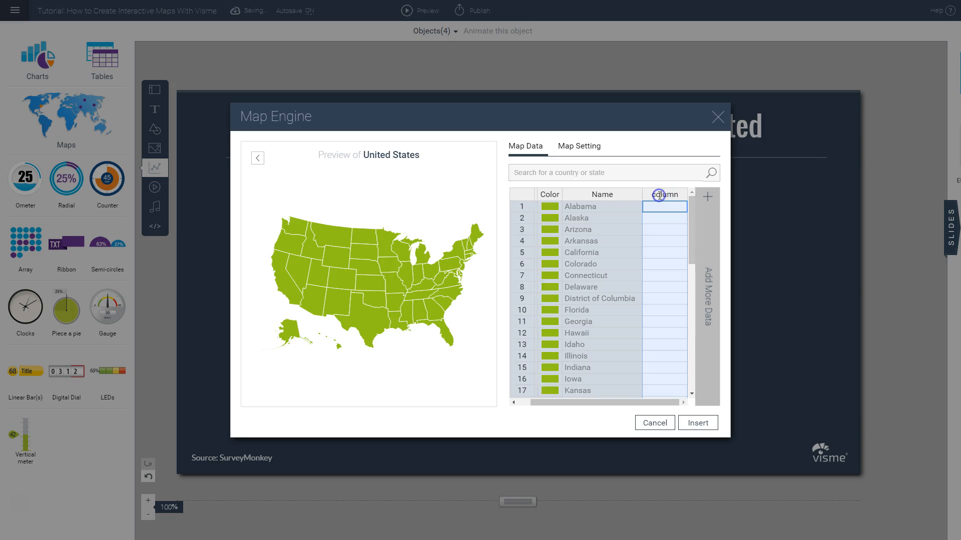
double_click(659, 195)
double_click(659, 196)
left_click(682, 266)
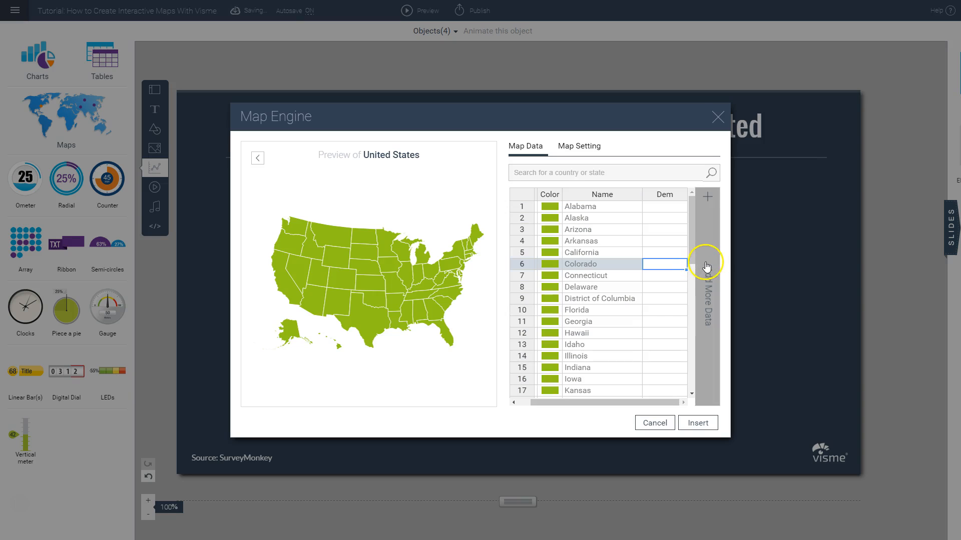
Step: Add a second data column after Dem and name it "Rep"
left_click(706, 265)
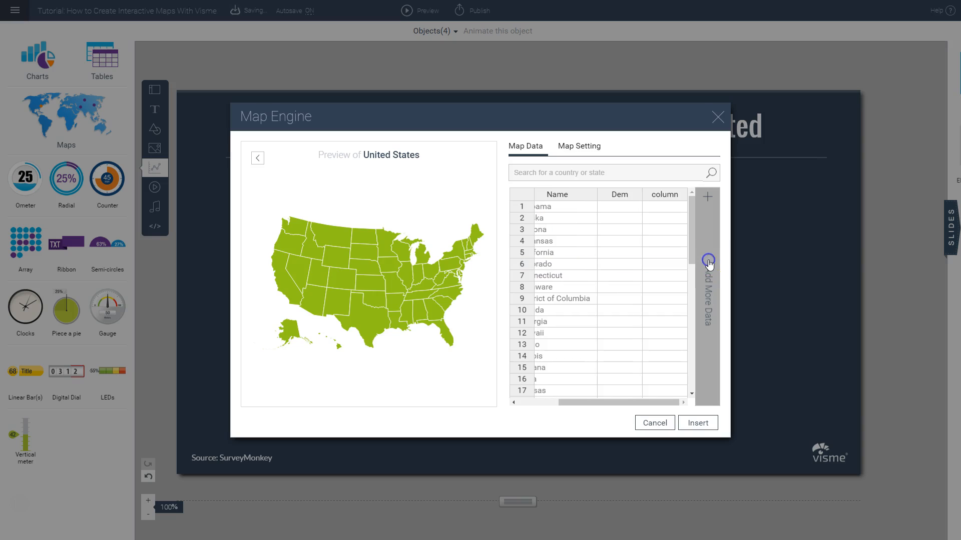
left_click(668, 195)
left_click(668, 195)
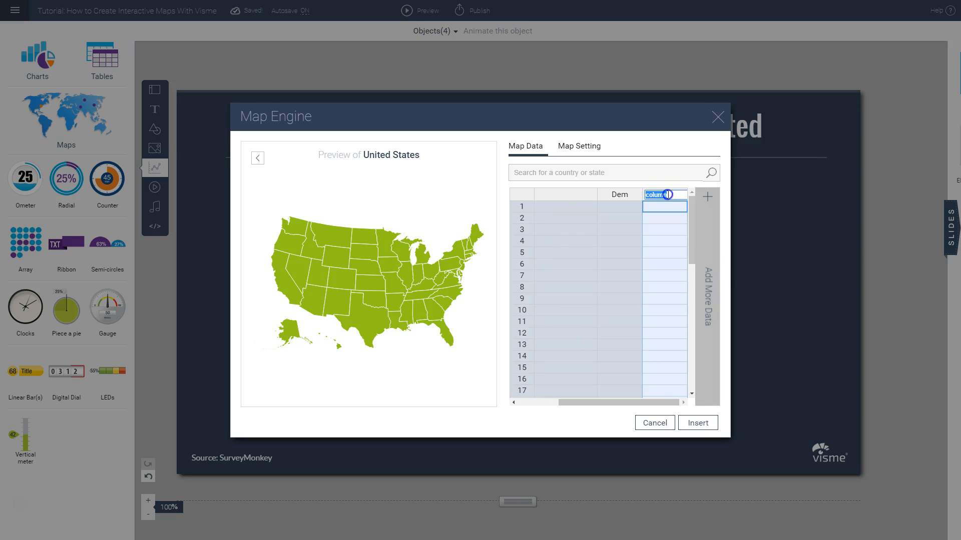
type("Rep")
left_click(661, 219)
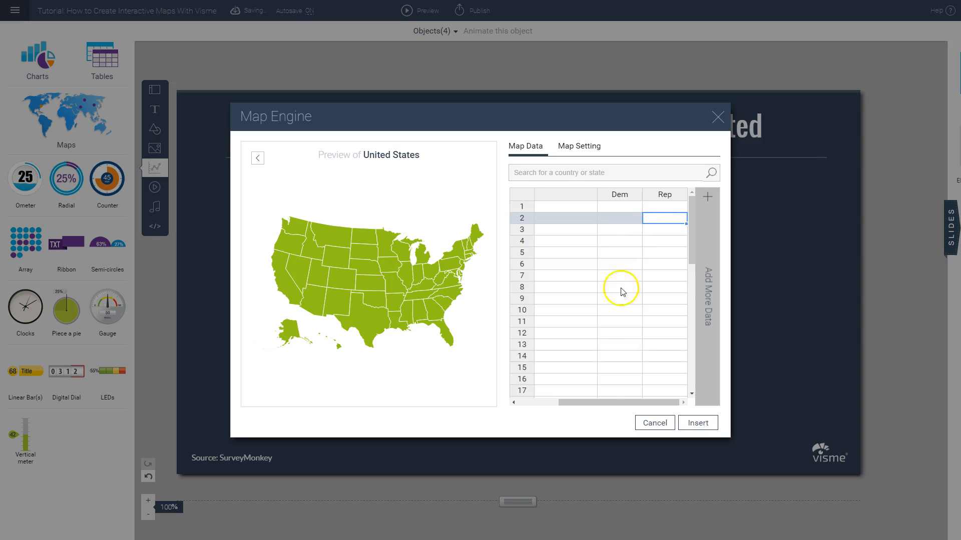
Step: Compare the order of the state rows in the map data with the Dem and Rep values in the Google Sheets election spreadsheet
mouse_move(603, 404)
left_mouse_down()
mouse_move(572, 402)
mouse_move(602, 402)
left_mouse_up()
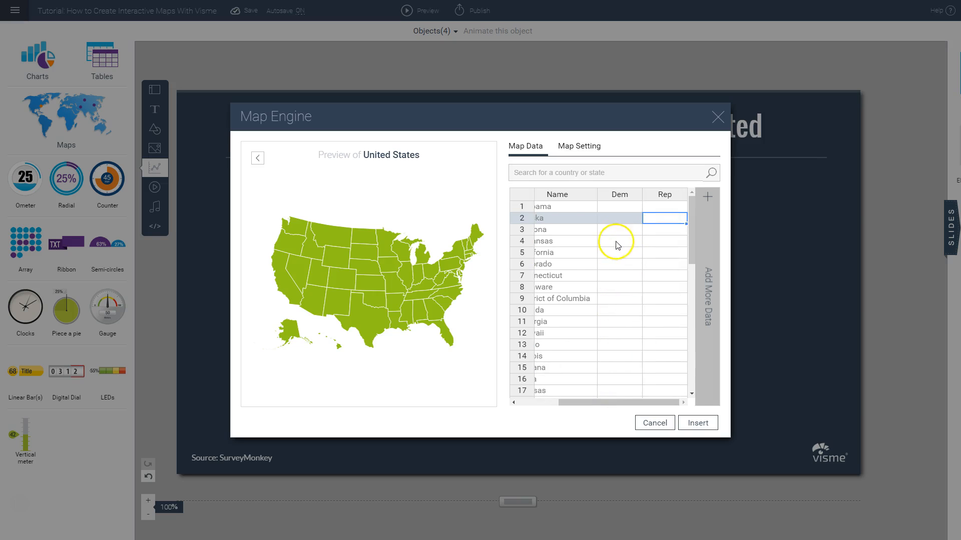
left_click(610, 207)
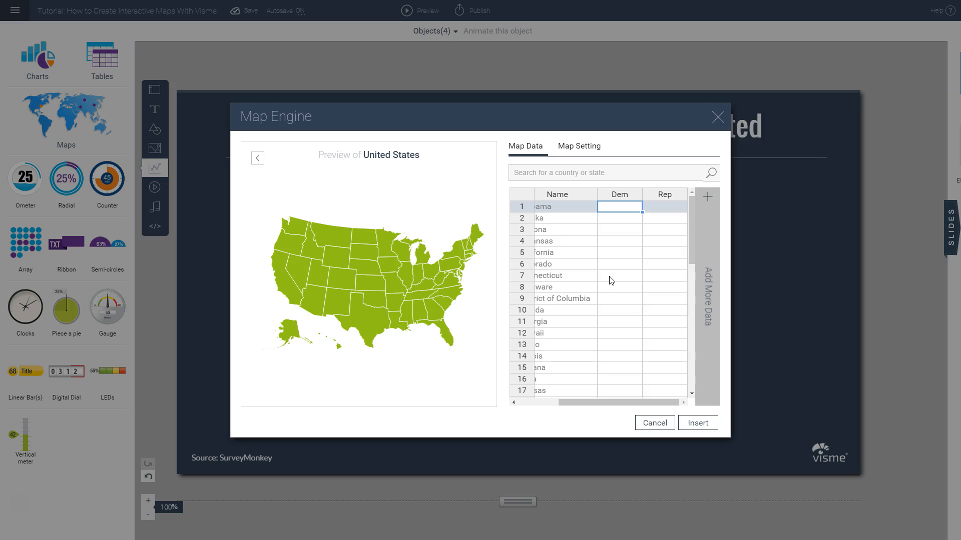
key("Left")
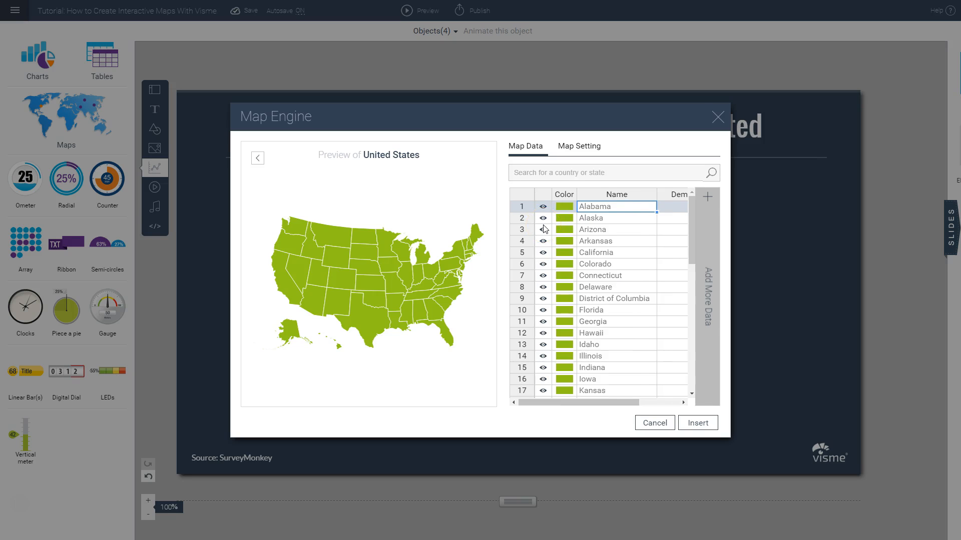
key("alt+Tab")
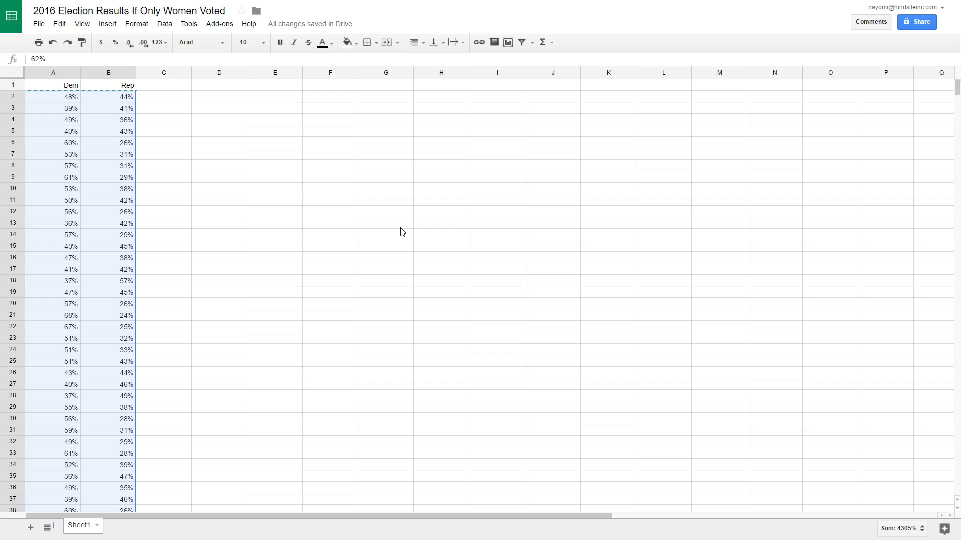
key("alt+Tab")
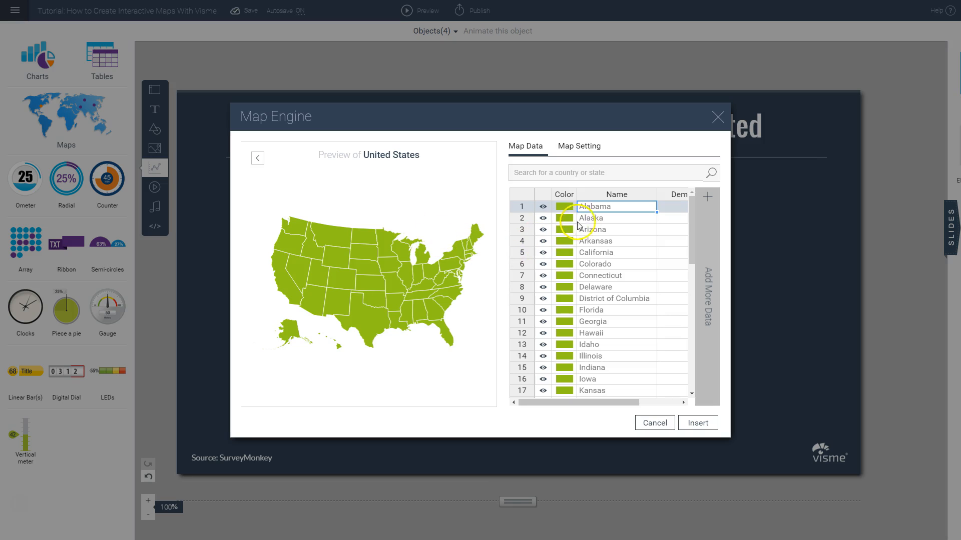
scroll(605, 226, "down", 11)
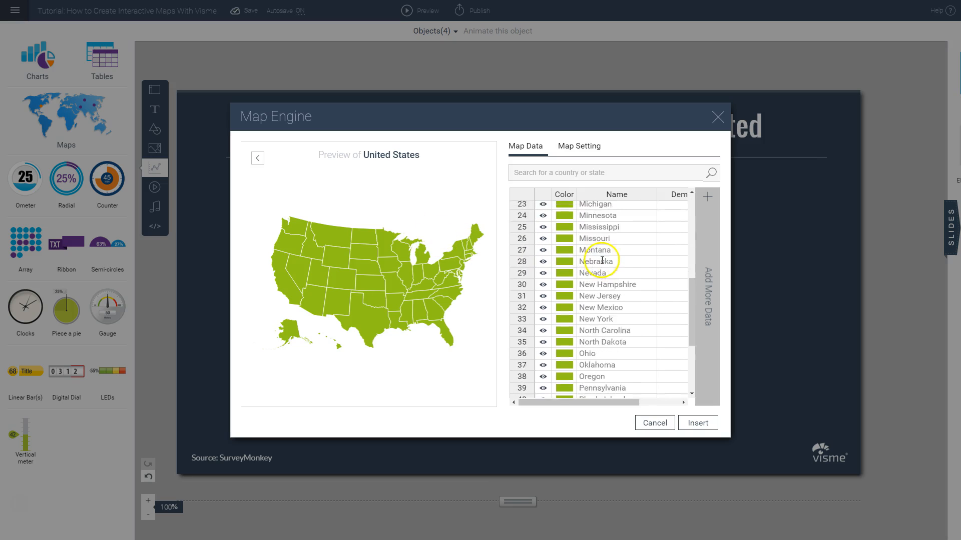
scroll(602, 264, "up", 11)
key("alt+Tab")
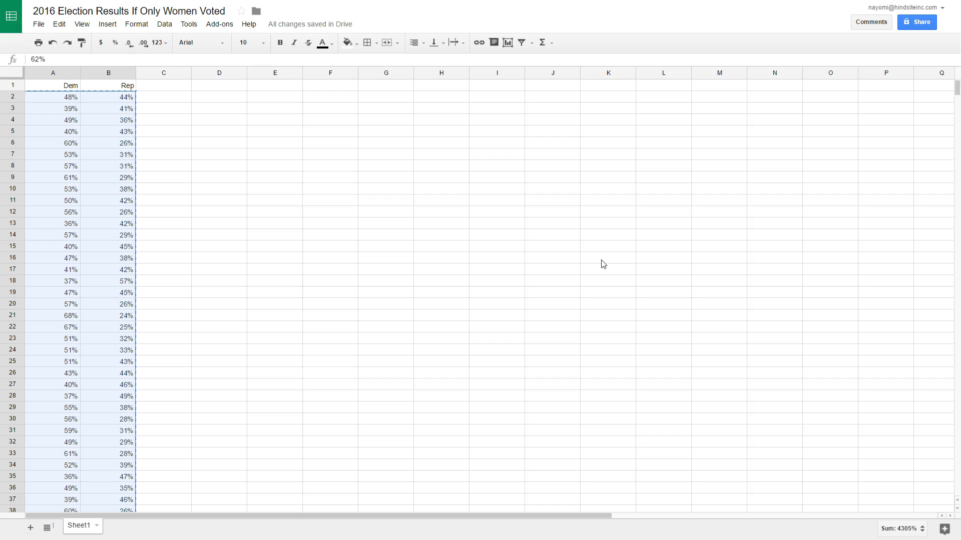
Step: Switch back to Visme and paste the copied percentages into the map table's Dem and Rep columns, starting at Alabama
key("alt+Tab")
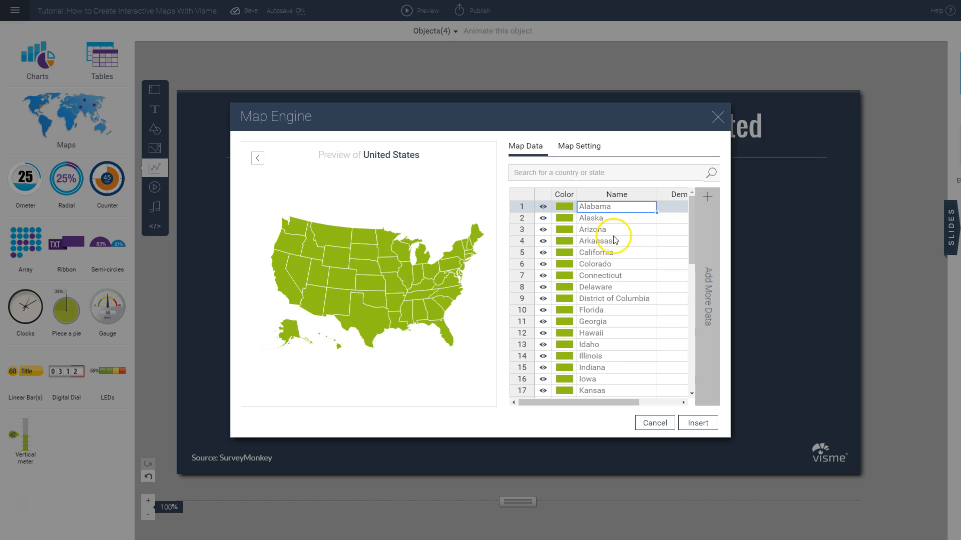
left_click(675, 219)
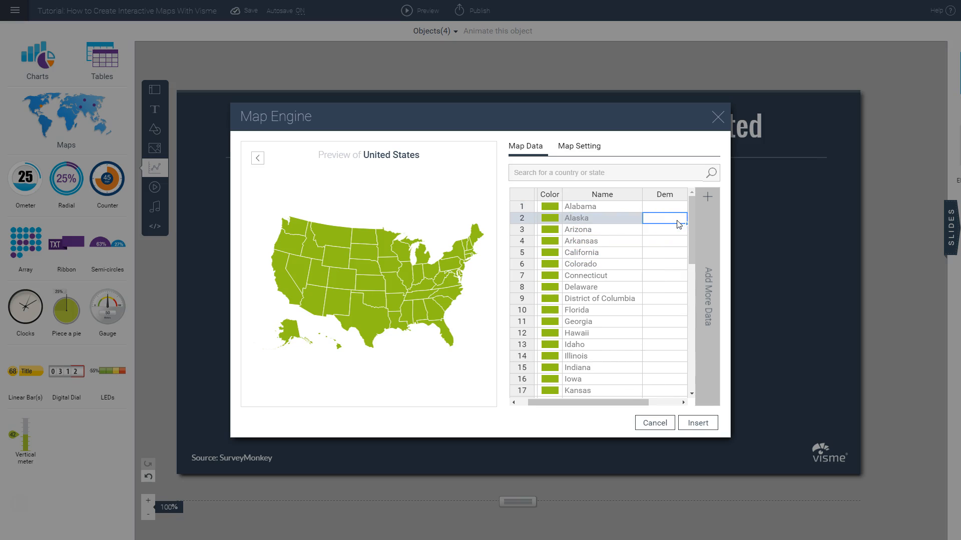
key("Tab")
key("Left")
key("Up")
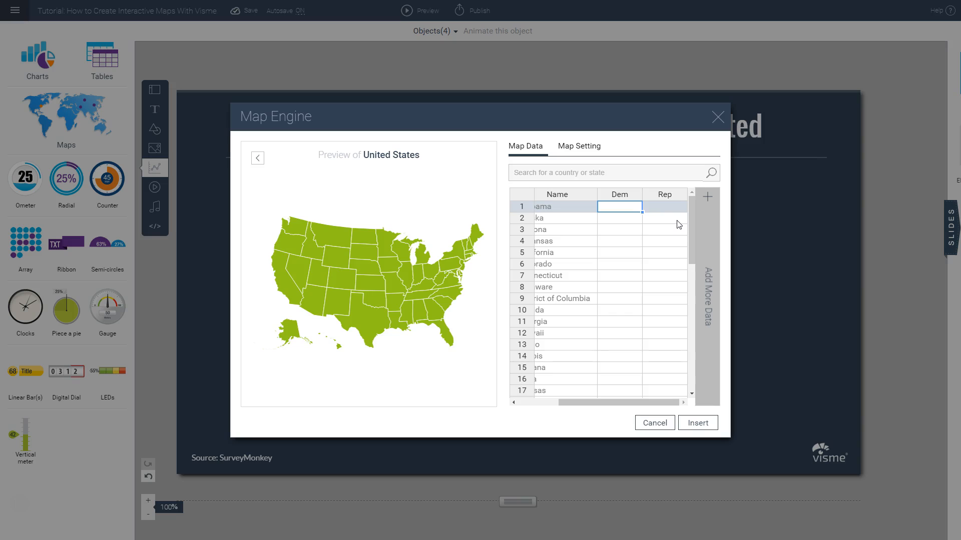
key("ctrl+v")
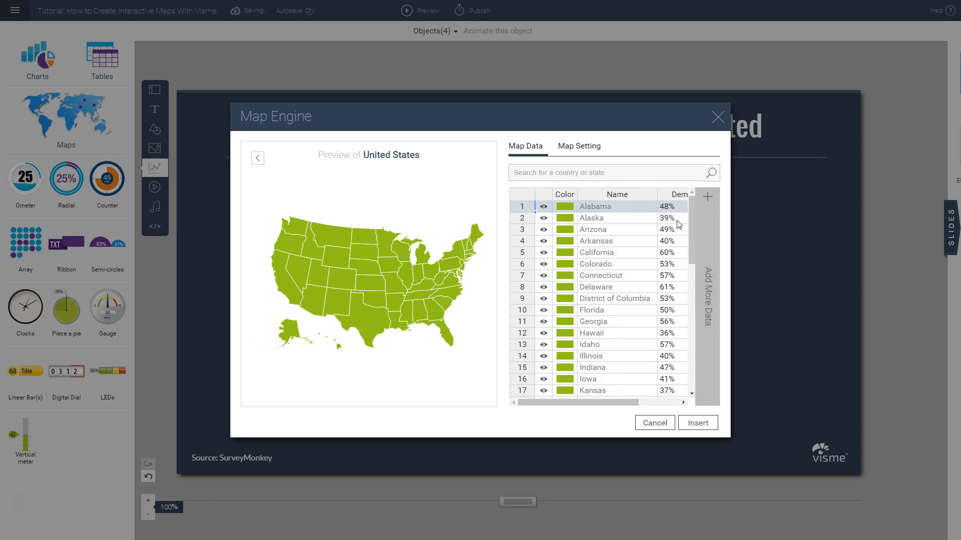
Step: Review the pasted percentages against the state names down the rows of the map data table
key("Down")
key("Down")
key("Down")
key("Down")
key("Right")
key("Right")
key("Down")
key("Down")
key("Down")
key("Down")
key("Down")
key("Down")
key("Down")
key("Down")
key("Down")
key("Down")
key("Down")
key("Down")
key("Down")
key("Down")
key("Down")
key("Down")
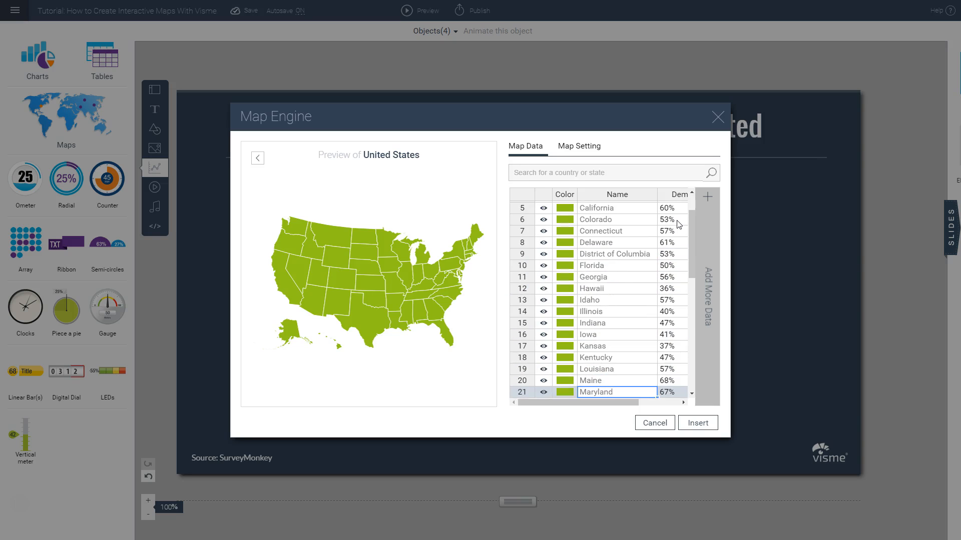
scroll(592, 243, "up", 2)
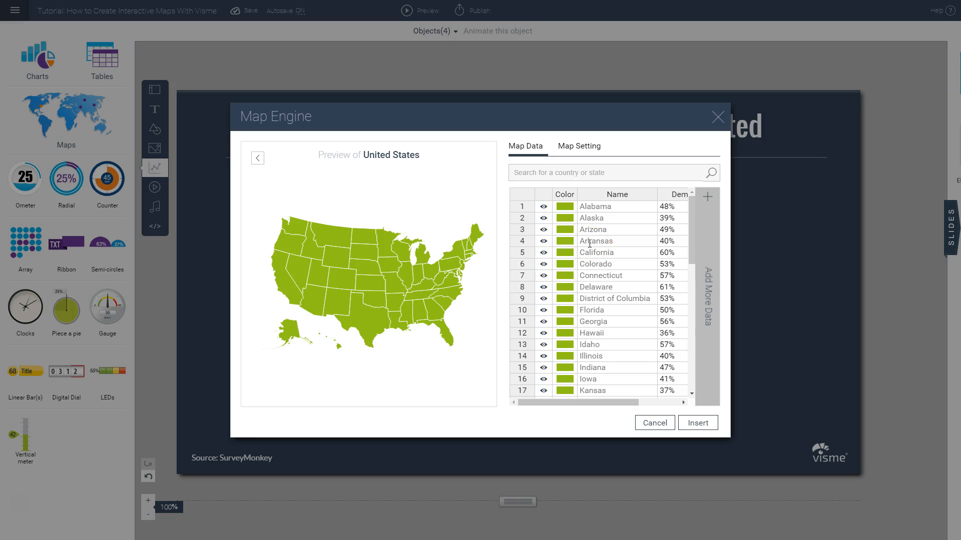
left_click(590, 239)
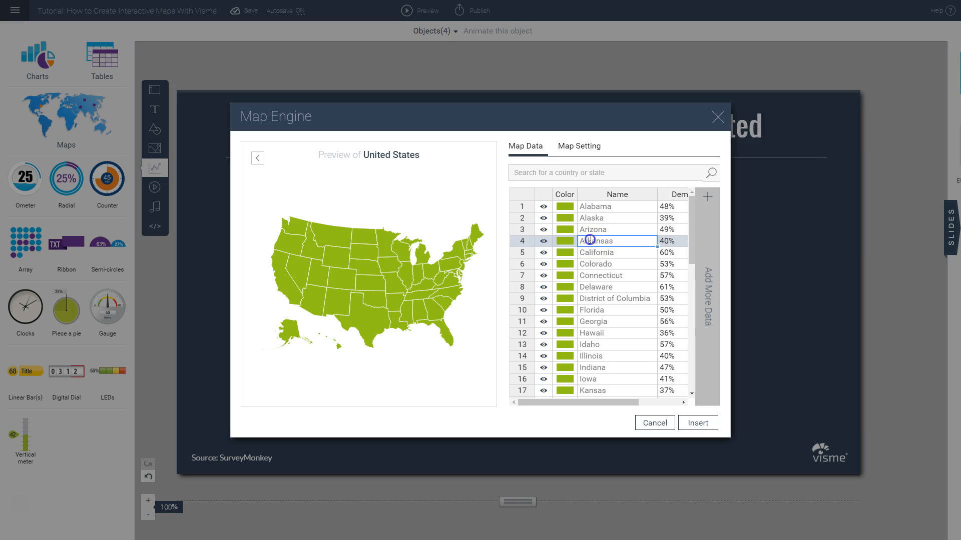
Step: Browse the standard colors and preset palettes available for Alabama's map color
left_click(566, 210)
scroll(625, 249, "up", 5)
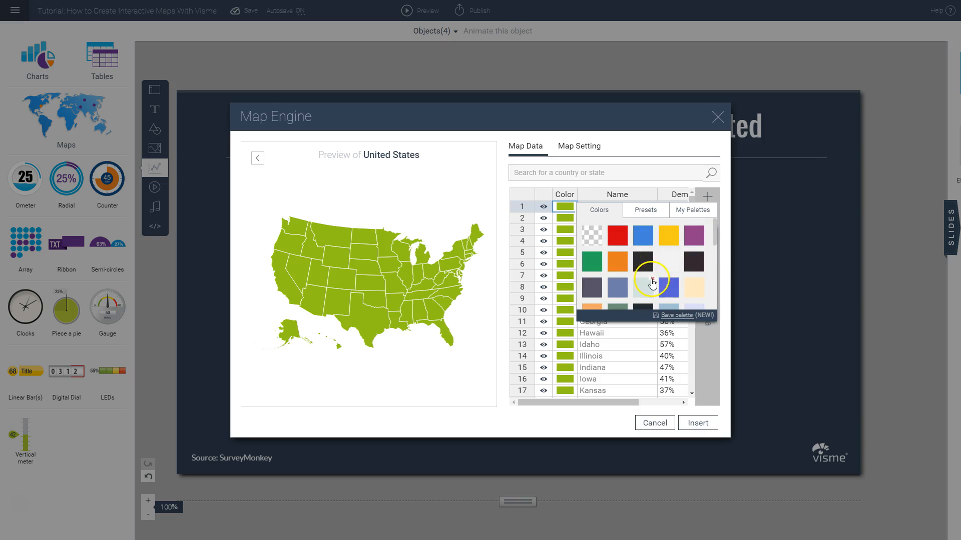
left_click(645, 212)
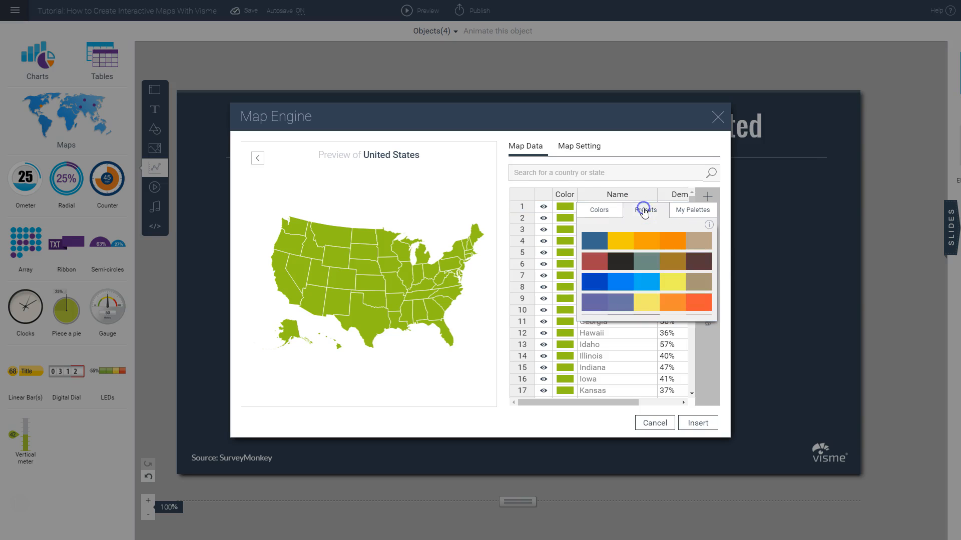
scroll(624, 245, "down", 3)
left_click(634, 249)
scroll(633, 243, "down", 6)
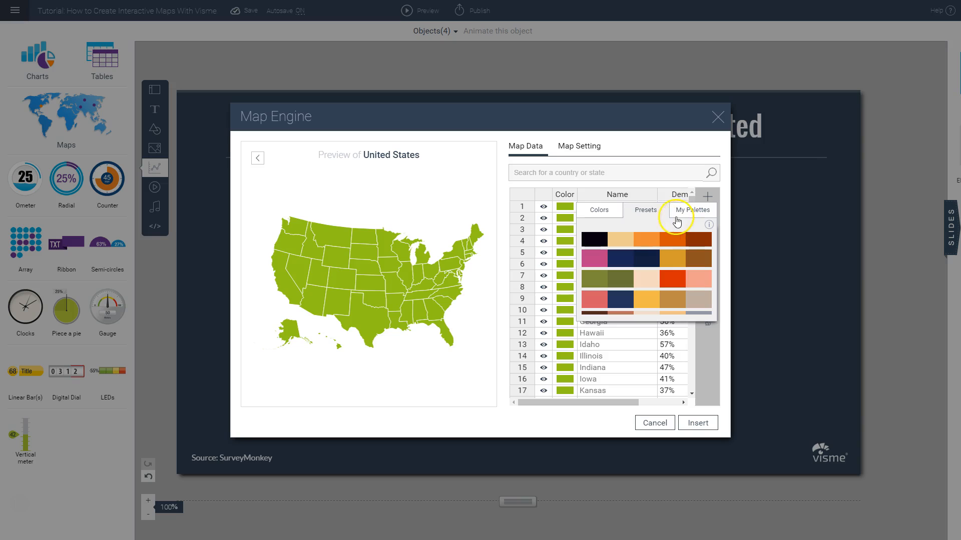
Step: Add a custom magenta swatch, #ff00ff, to the color choices for Alabama
left_click(600, 211)
scroll(620, 250, "down", 5)
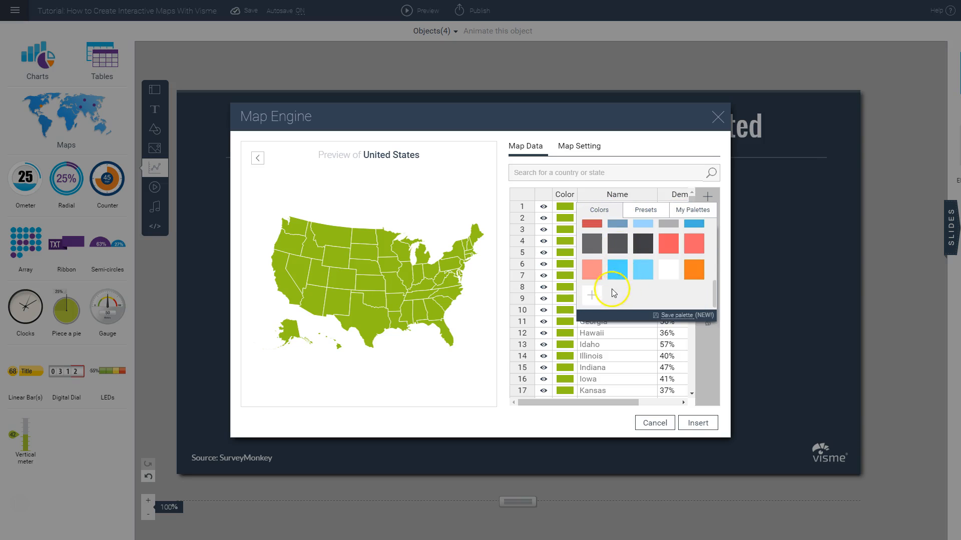
left_click(590, 299)
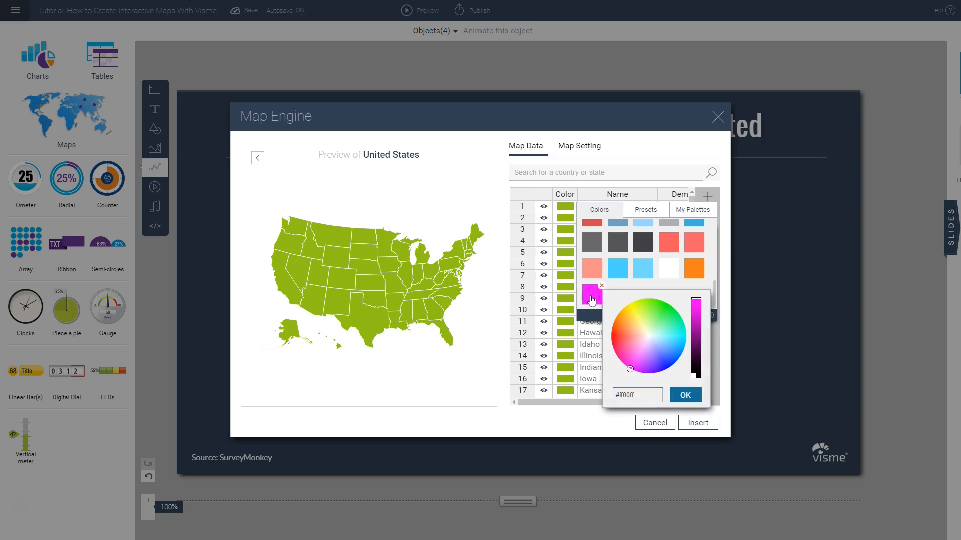
left_click(642, 403)
double_click(641, 397)
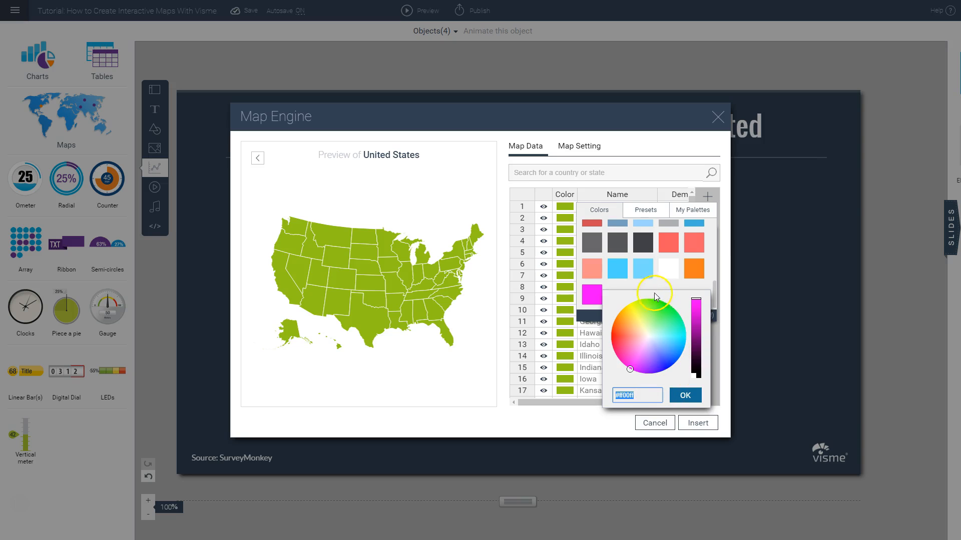
left_click(631, 284)
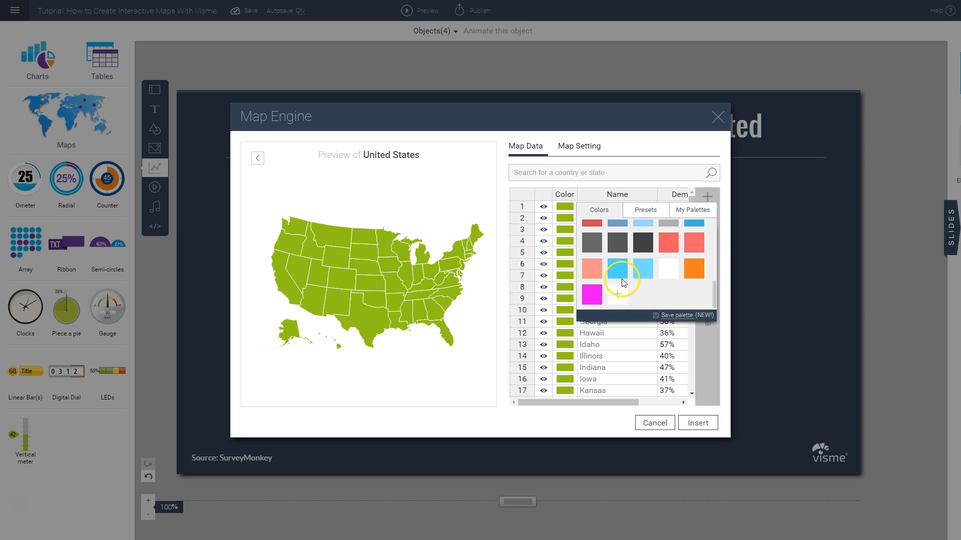
Step: Try blue as Alabama's map color, and change it to light red
scroll(652, 286, "up", 2)
left_click(692, 271)
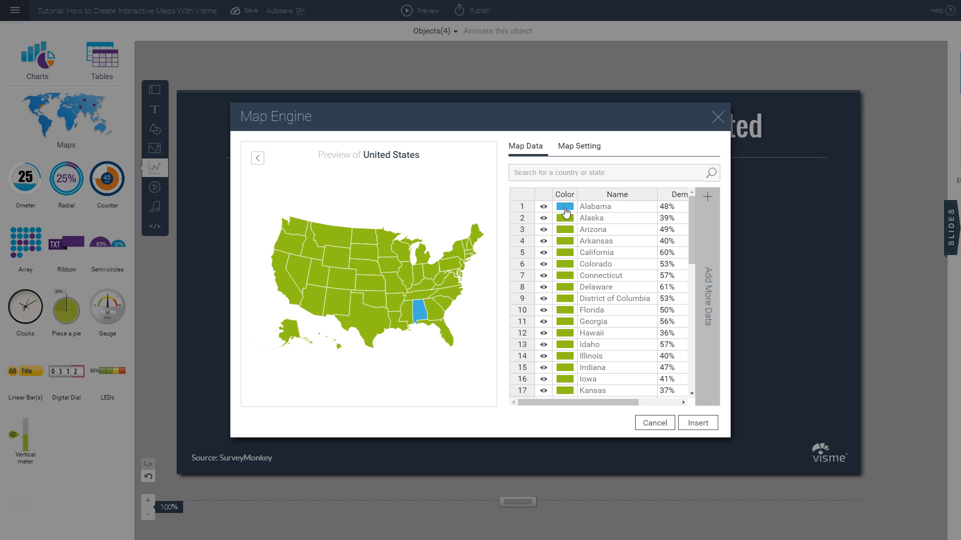
left_click(566, 212)
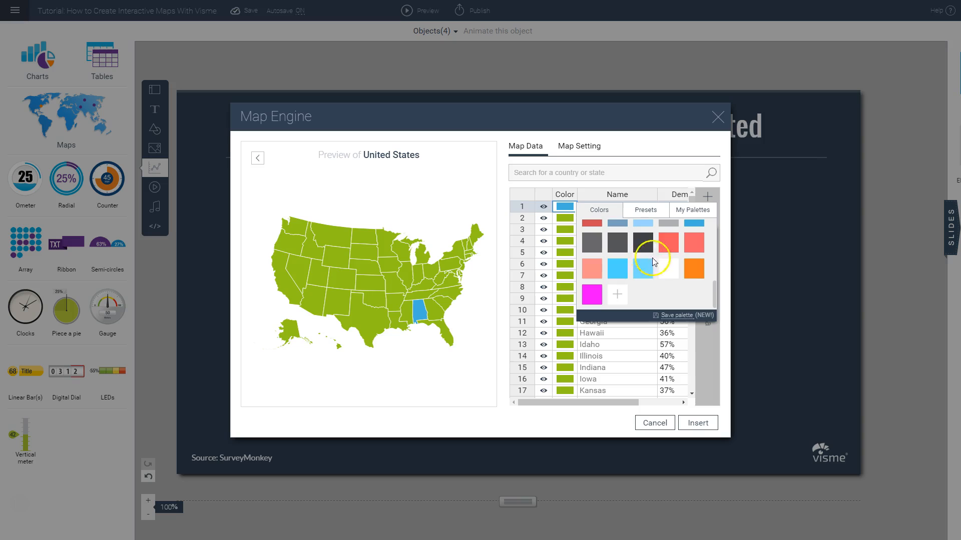
left_click(664, 241)
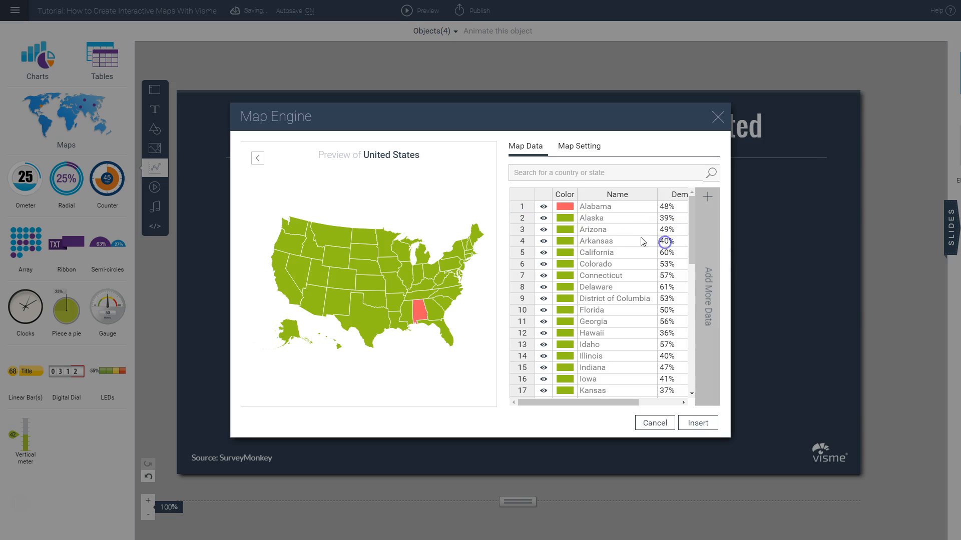
Step: Choose a map color for Alaska from the available color swatches
left_click(565, 221)
scroll(618, 255, "up", 2)
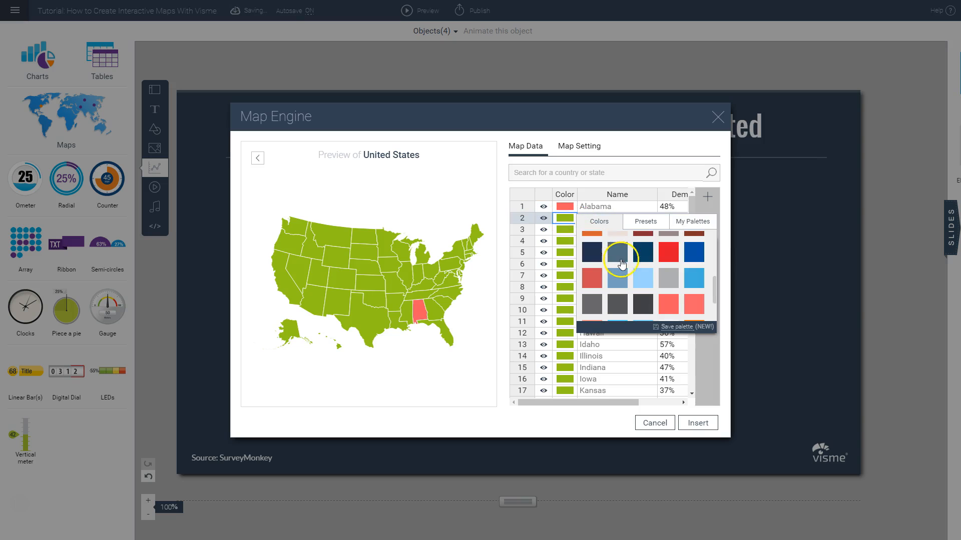
left_click(669, 276)
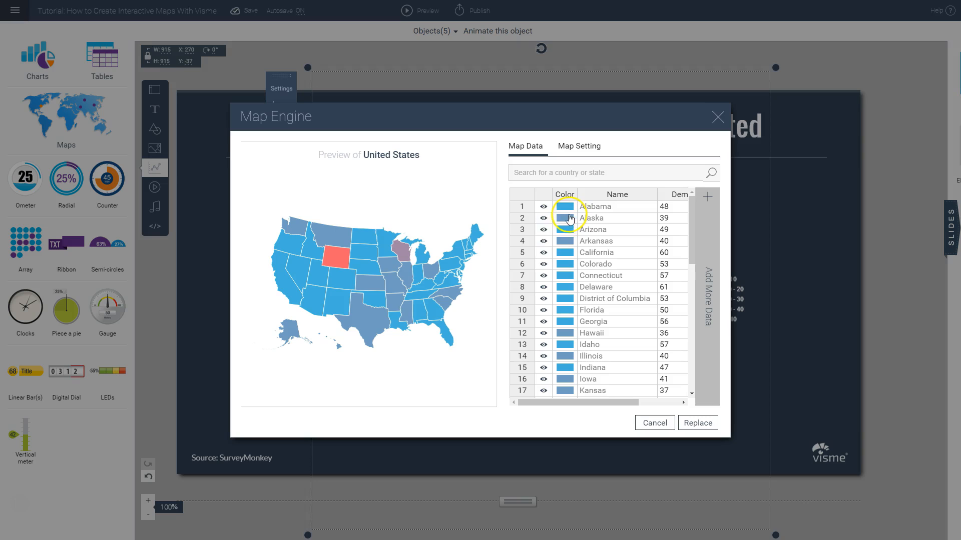
Step: Examine the state colors in the map data and the Global Map Color's swatches, presets and saved palettes
scroll(573, 250, "down", 3)
scroll(573, 250, "down", 1)
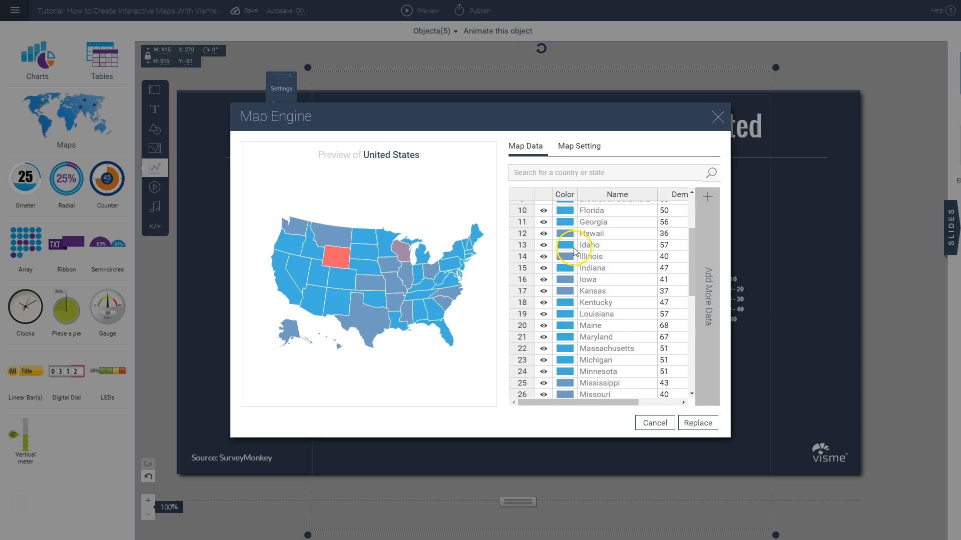
left_click(578, 145)
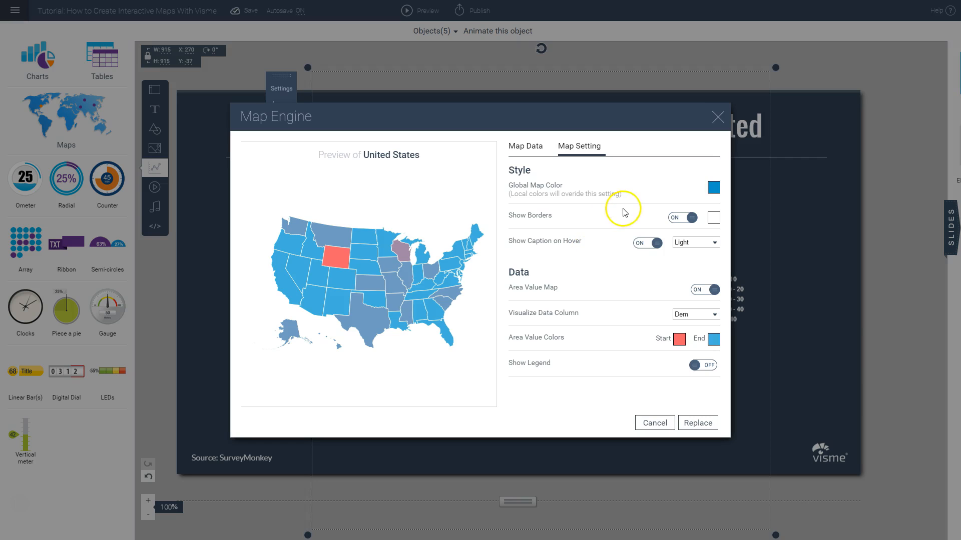
left_click(714, 188)
scroll(827, 246, "up", 5)
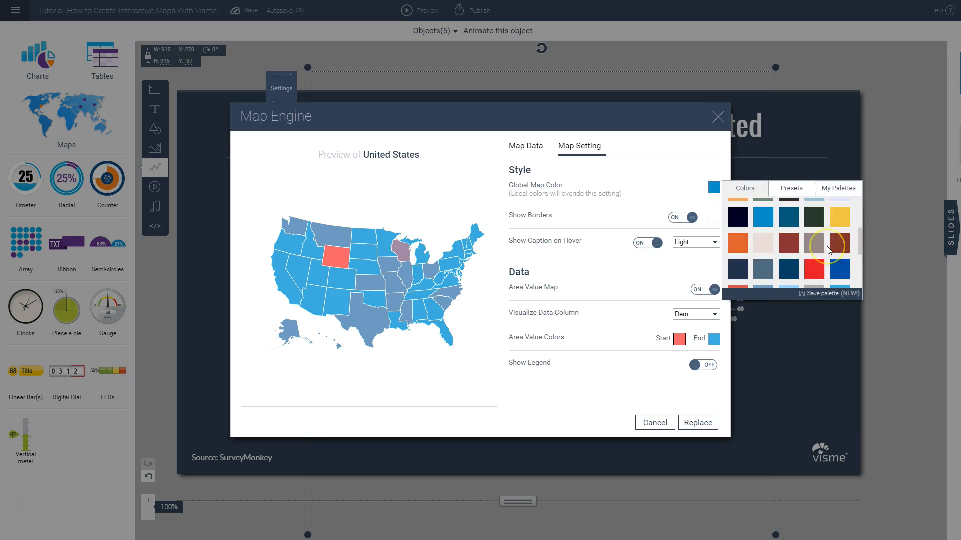
left_click(747, 192)
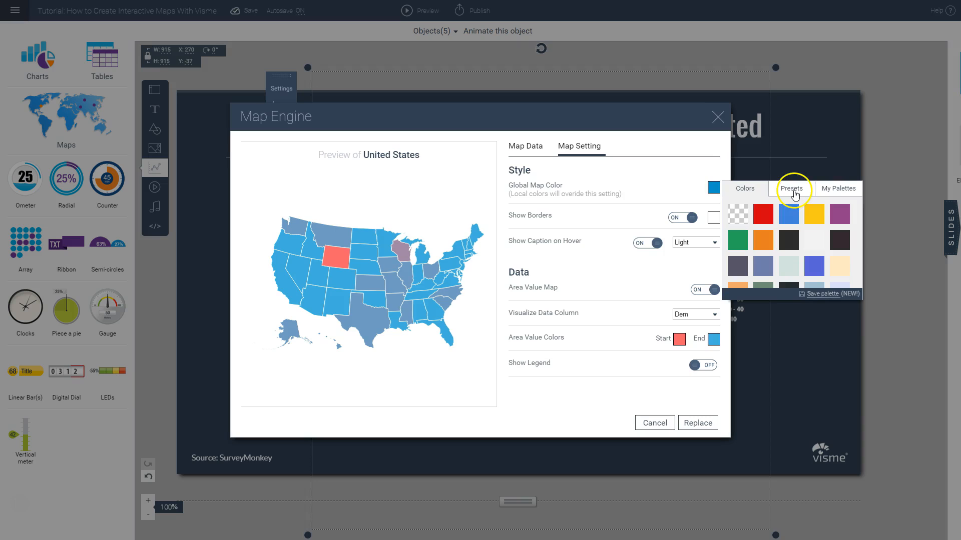
left_click(794, 192)
scroll(776, 223, "down", 3)
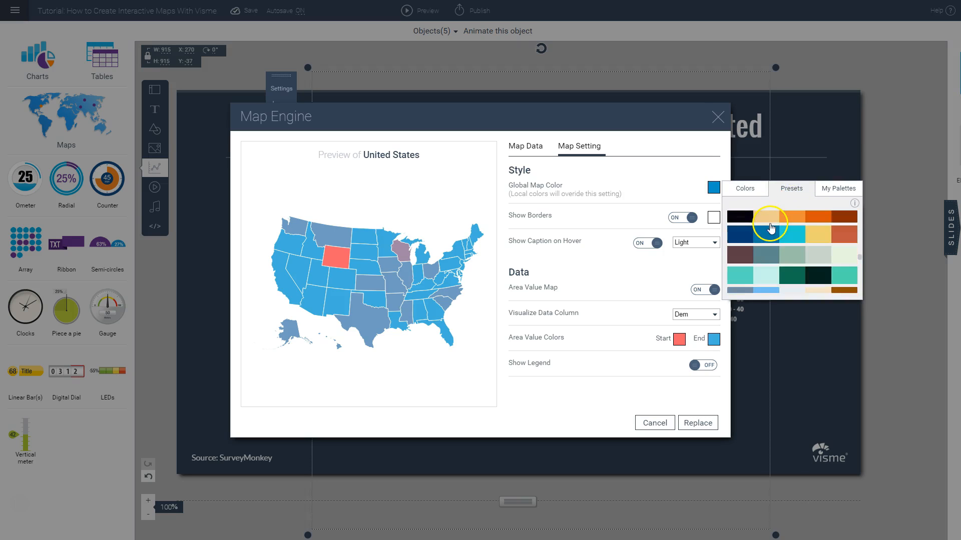
scroll(777, 228, "down", 4)
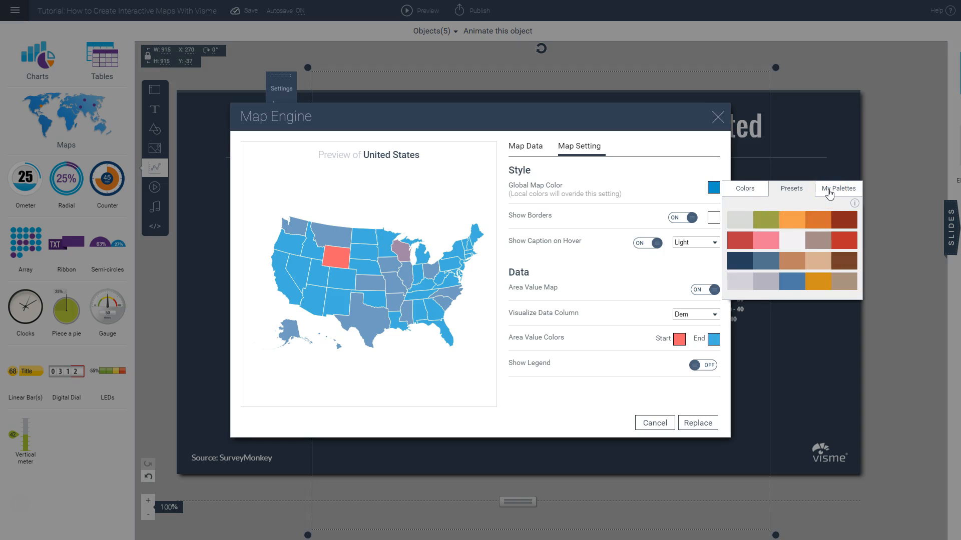
left_click(829, 193)
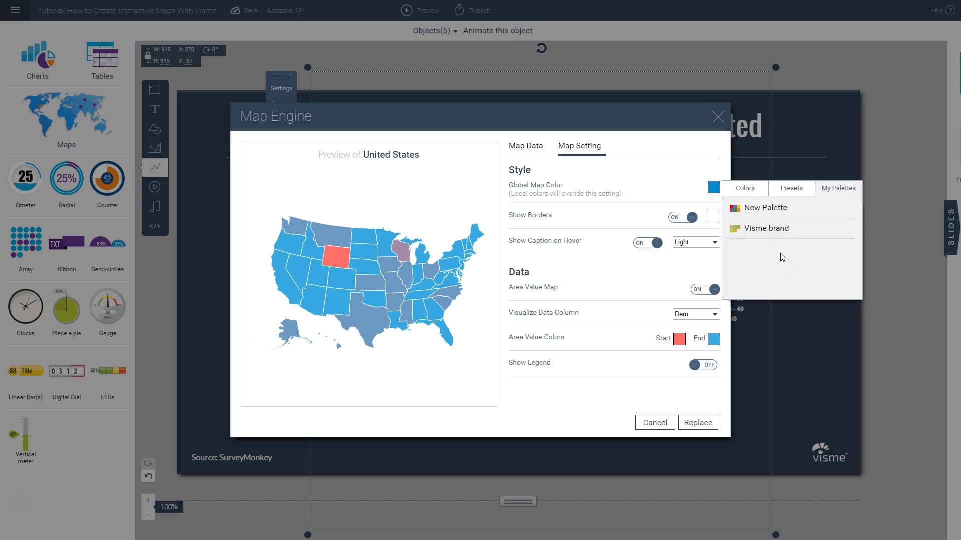
left_click(664, 183)
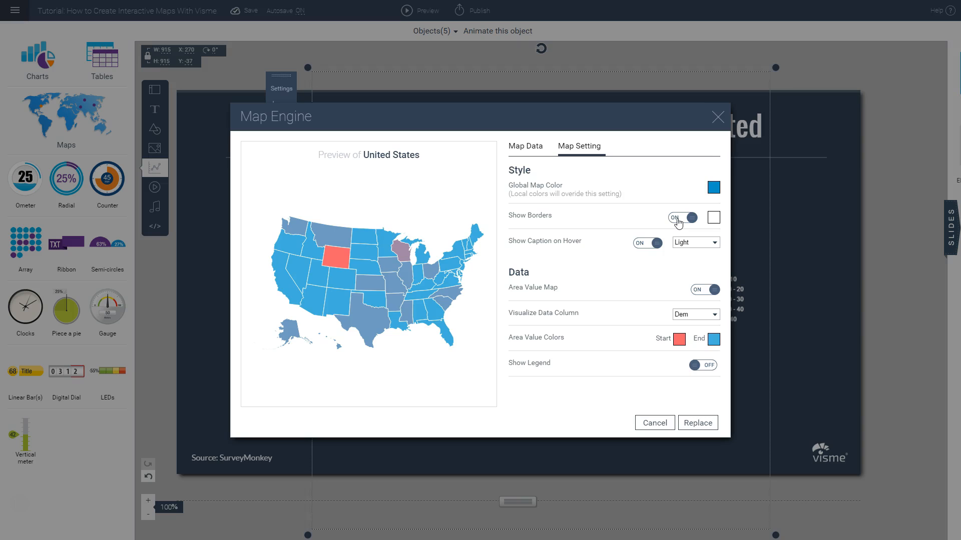
Step: Turn the state borders off and back on, and view the color swatches available for the borders
left_click(678, 219)
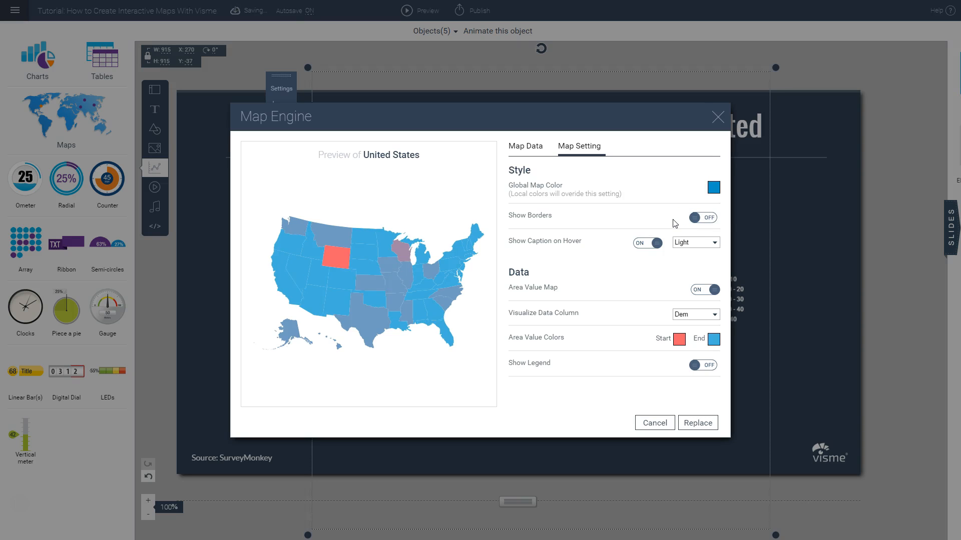
left_click(705, 218)
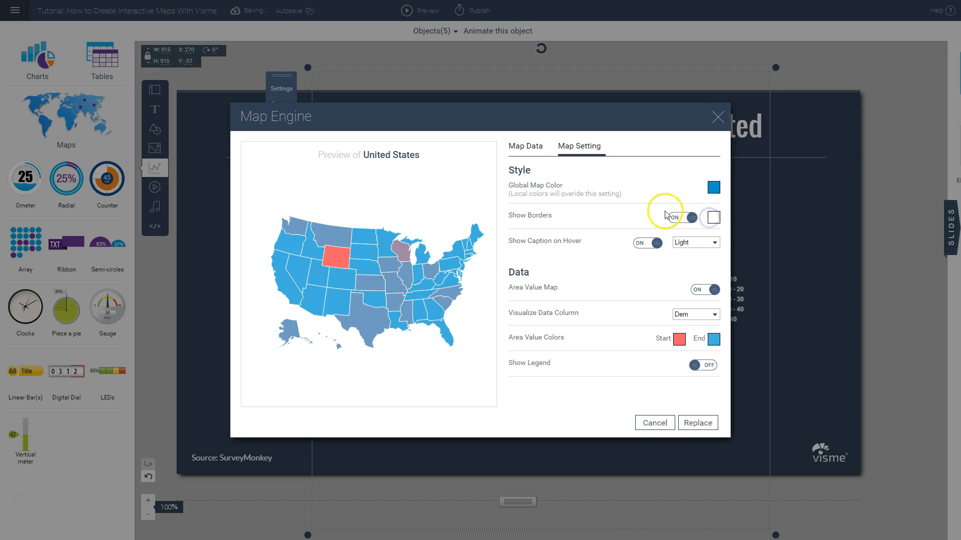
left_click(713, 219)
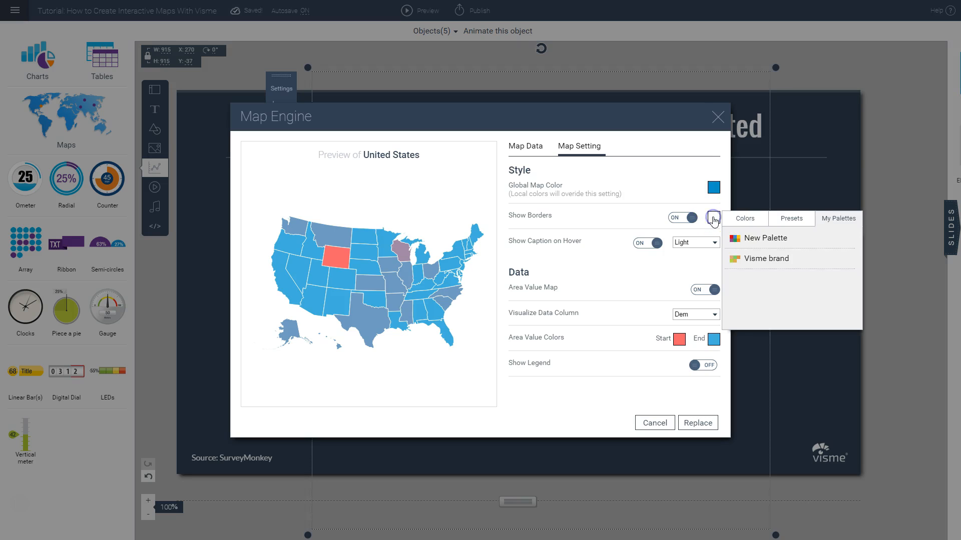
left_click(744, 219)
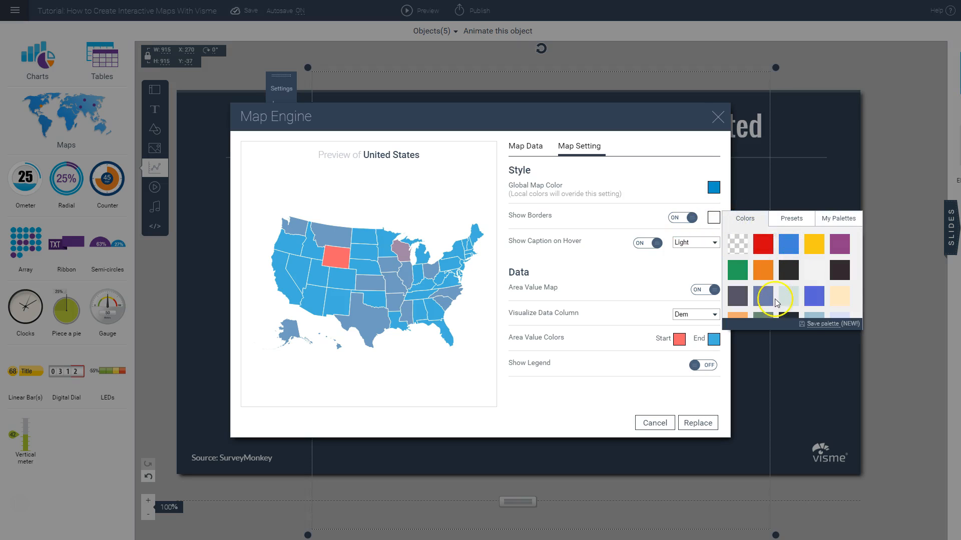
left_click(653, 283)
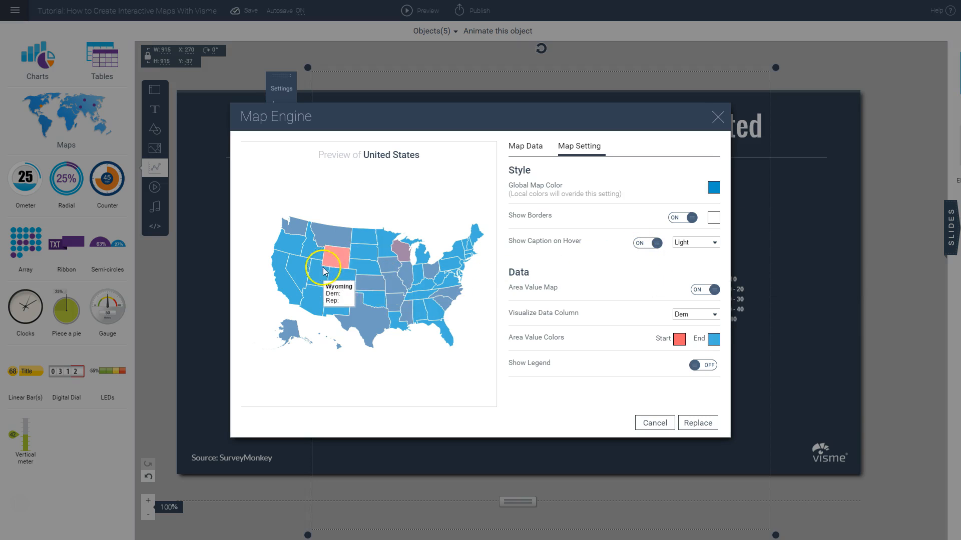
Step: Turn Show Caption on Hover off and back on, and view its Light and Dark style options
left_click(645, 243)
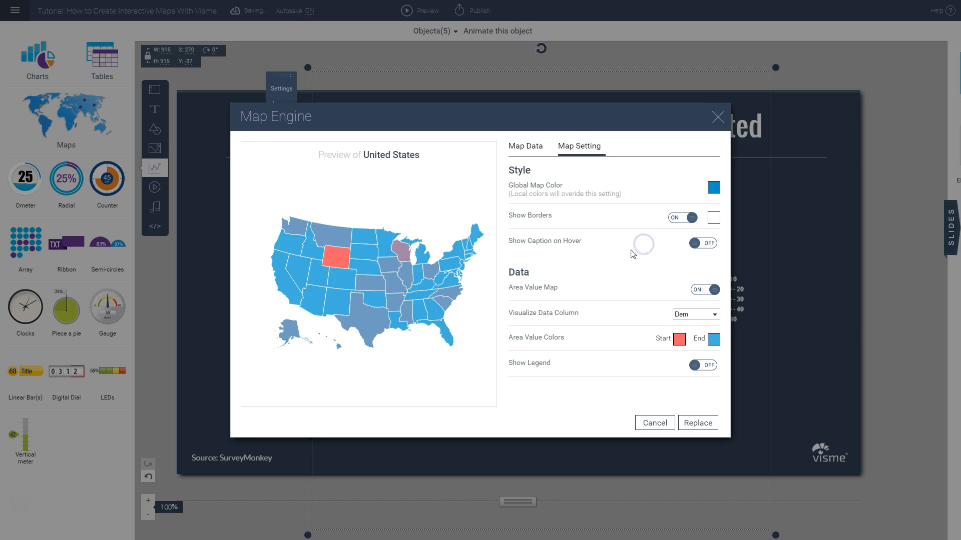
left_click(702, 243)
left_click(700, 244)
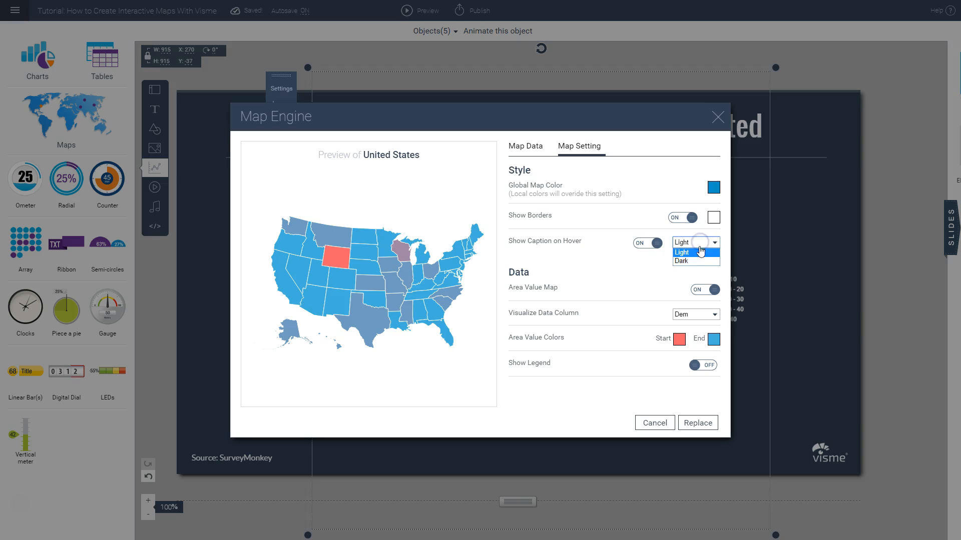
left_click(695, 261)
left_click(621, 253)
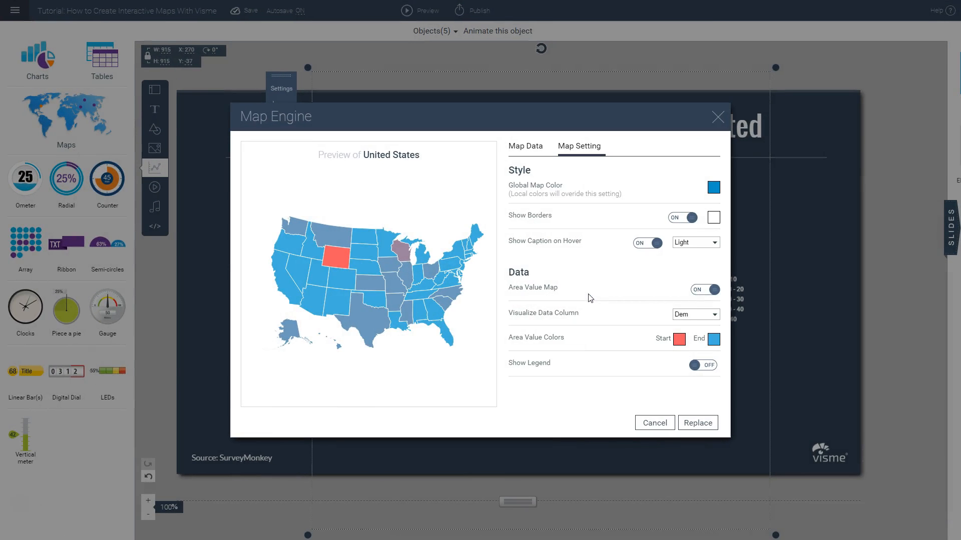
Step: Turn the Area Value Map off and back on, and choose Dem as the visualized data column
left_click(579, 285)
left_click(702, 290)
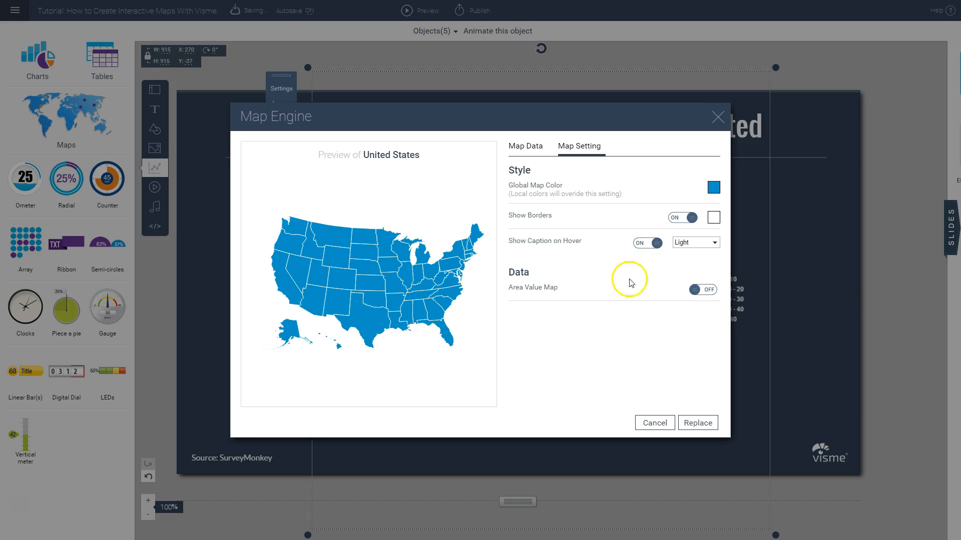
left_click(702, 290)
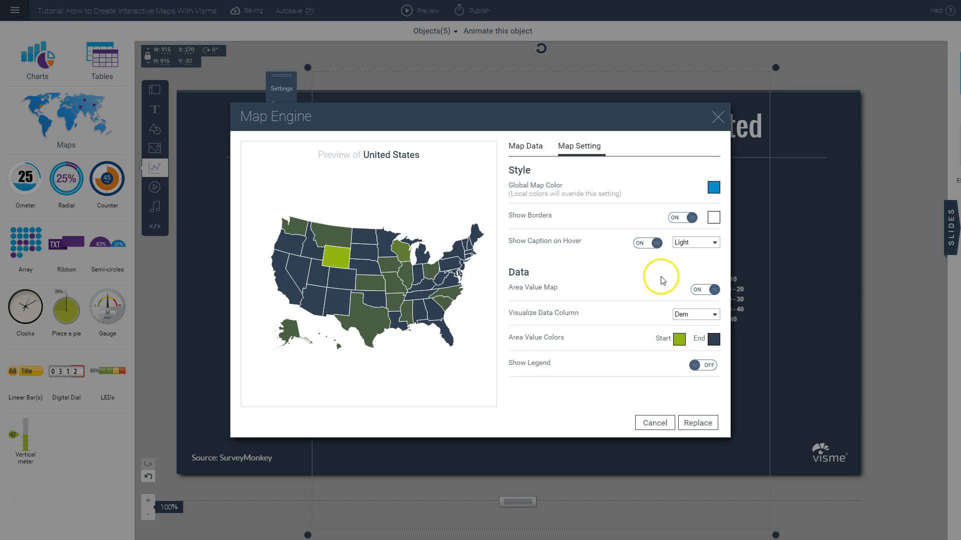
left_click(693, 315)
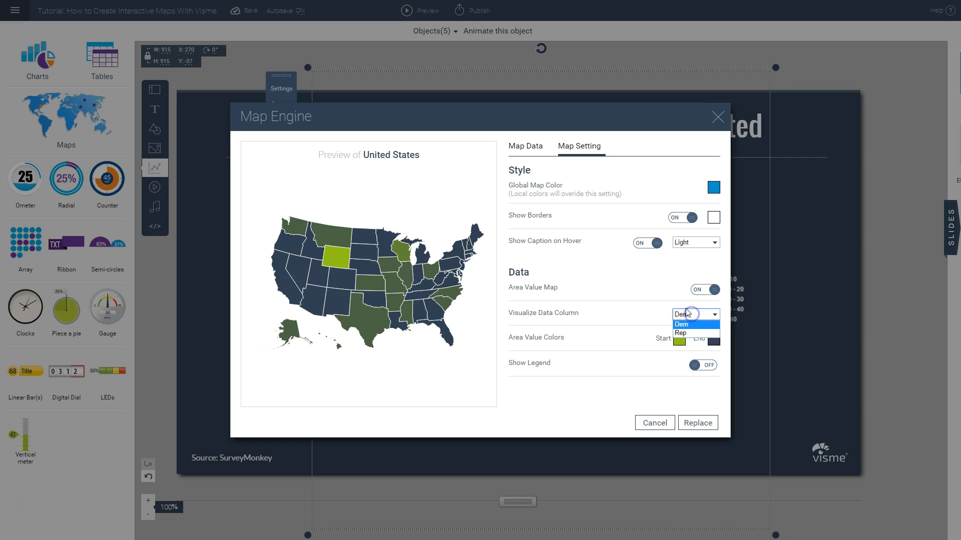
left_click(687, 326)
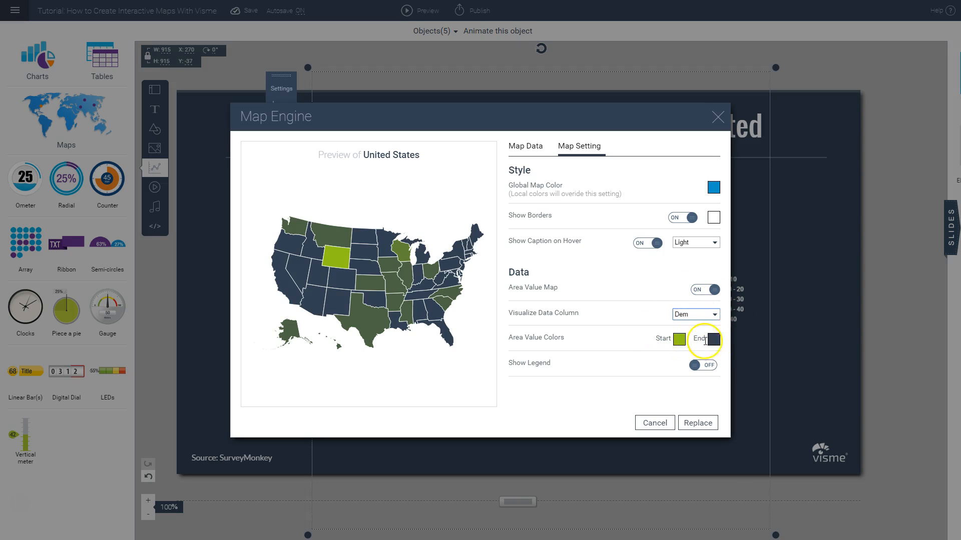
Step: Set the Area Value Colors to a coral red start color and a light blue end color
left_click(679, 340)
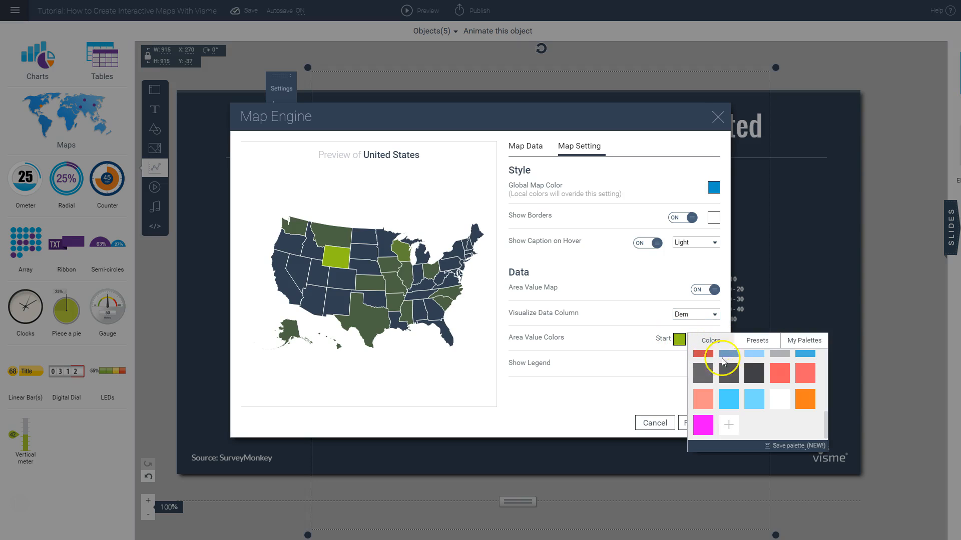
scroll(763, 388, "up", 2)
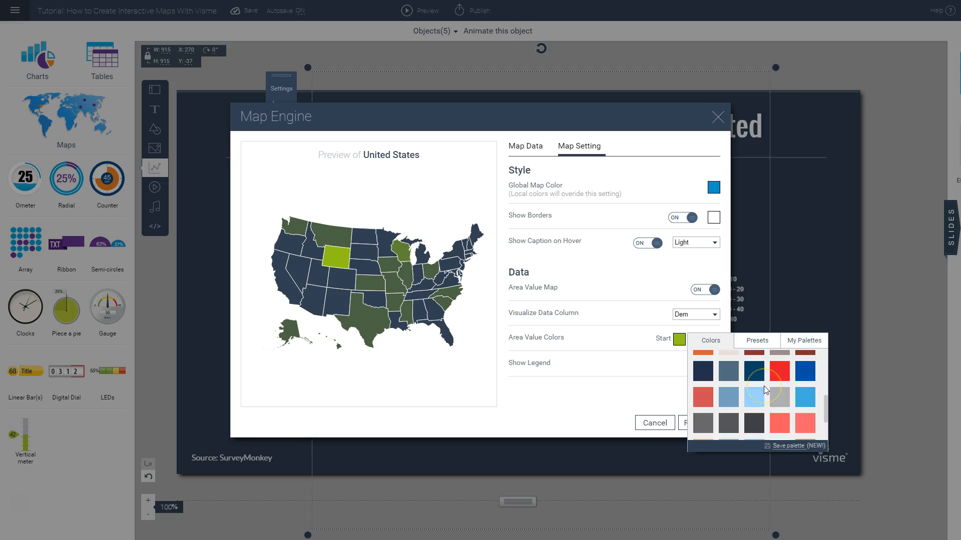
scroll(764, 388, "down", 2)
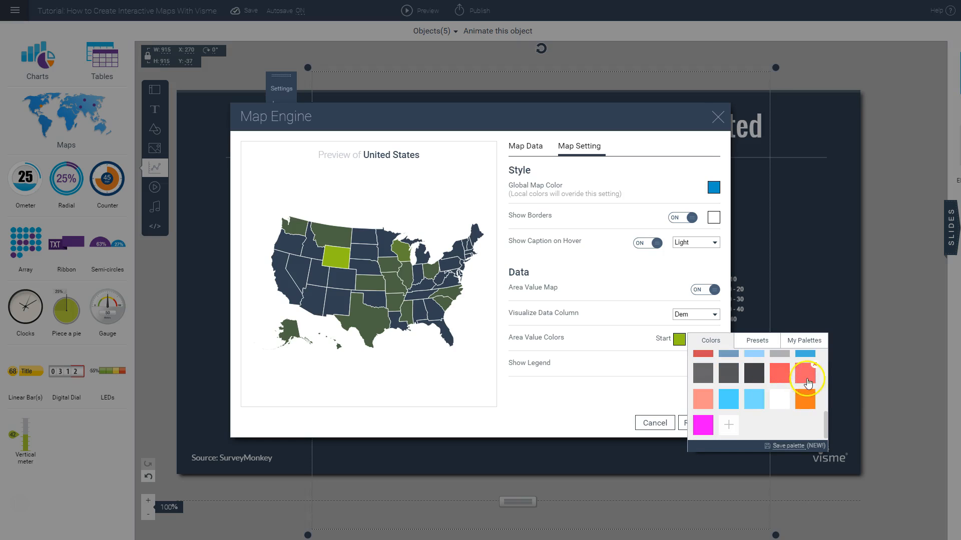
left_click(783, 380)
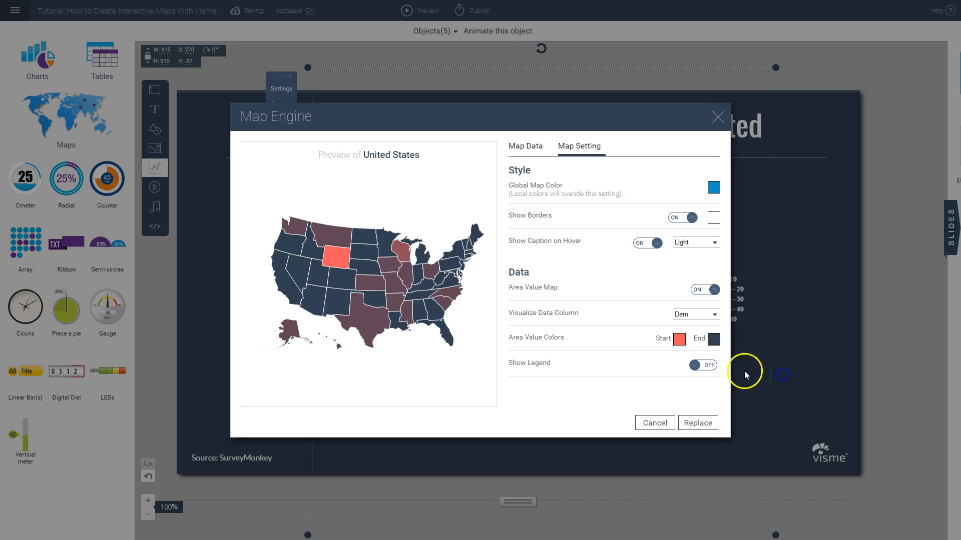
left_click(714, 339)
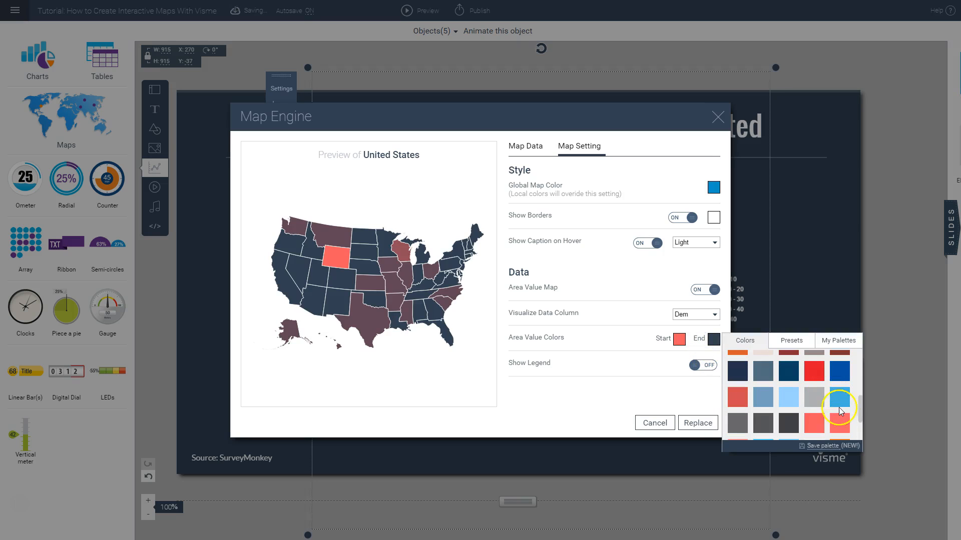
left_click(786, 396)
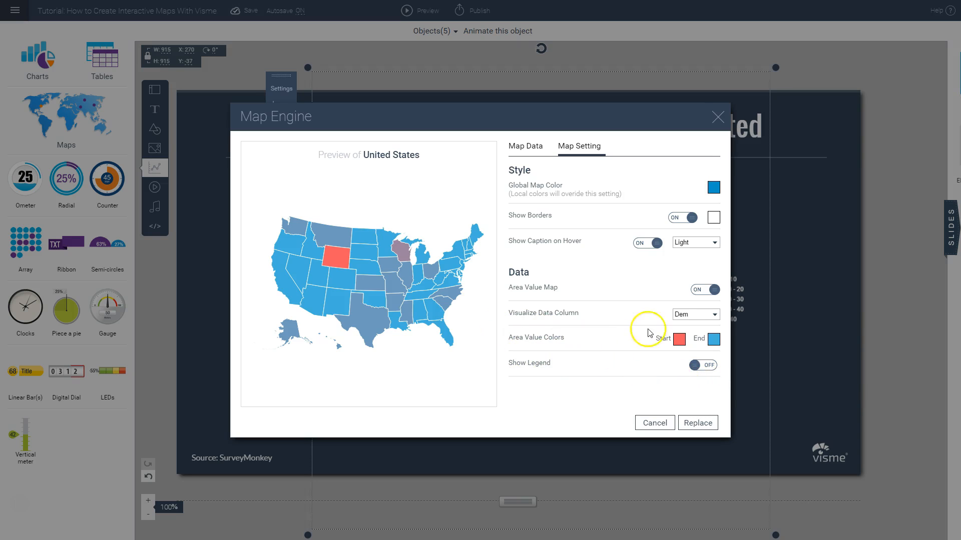
left_click(682, 317)
left_click(621, 310)
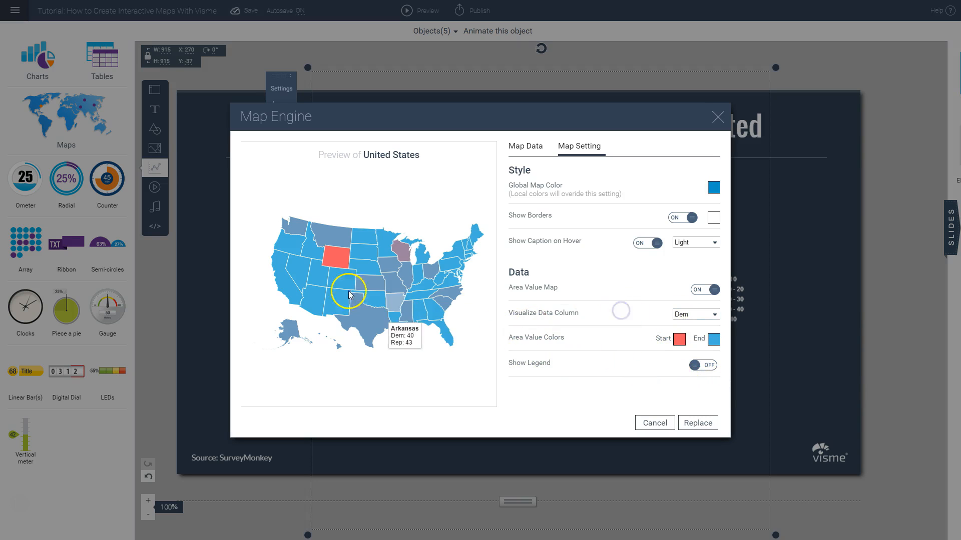
mouse_move(370, 298)
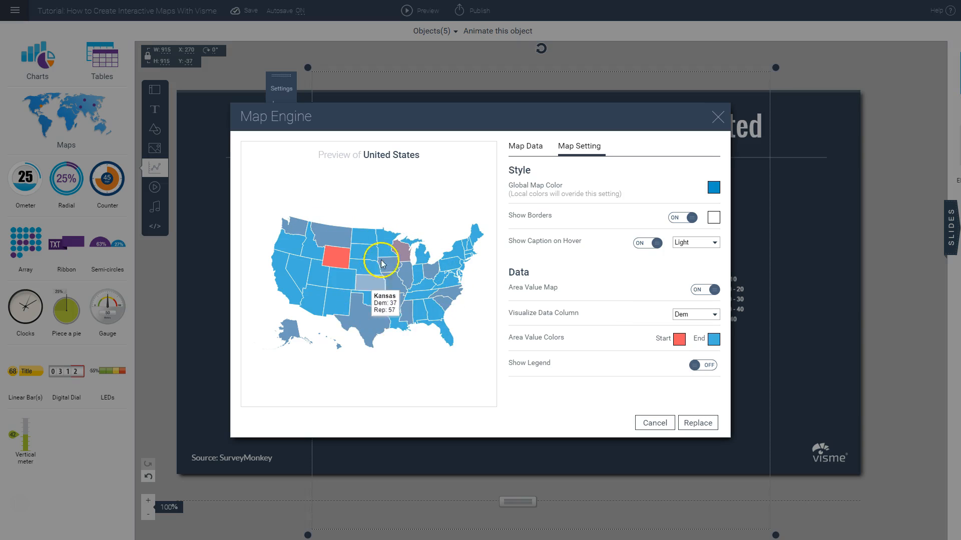
Step: Show the map legend with the Right placement and Light legend text, and update the map on the slide
left_click(709, 367)
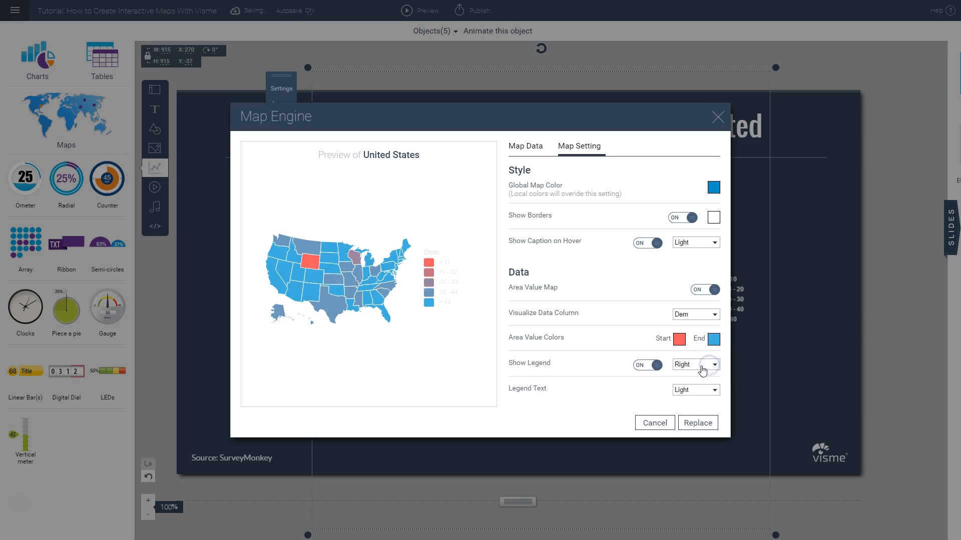
left_click(686, 369)
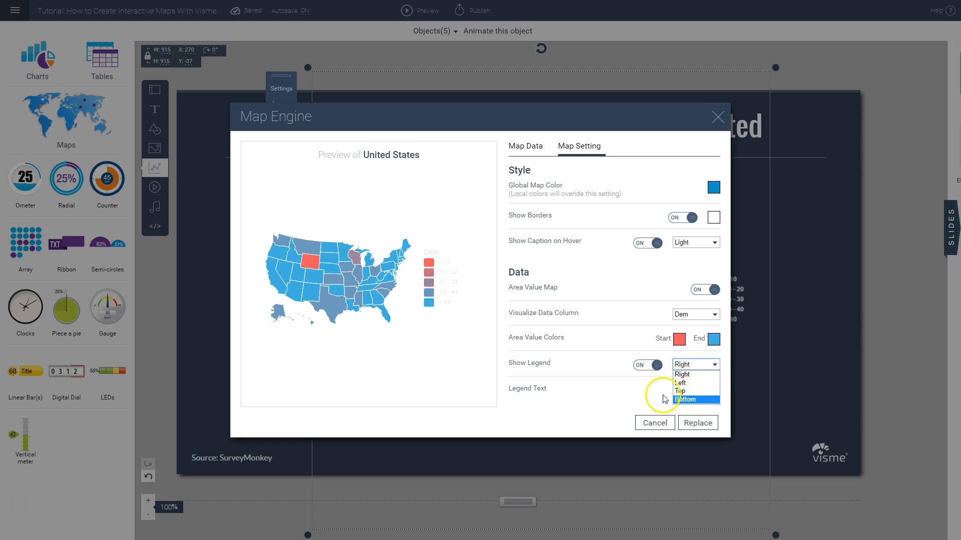
left_click(647, 379)
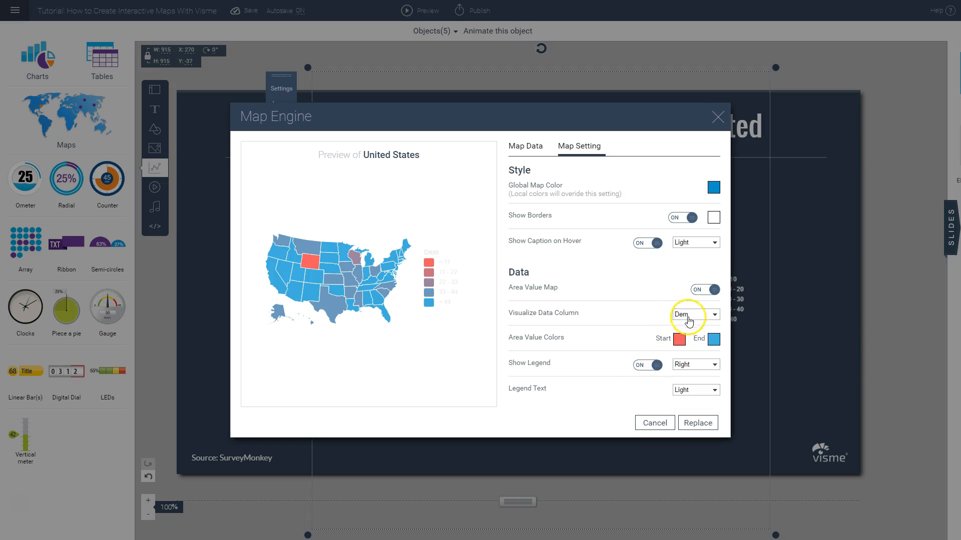
left_click(687, 395)
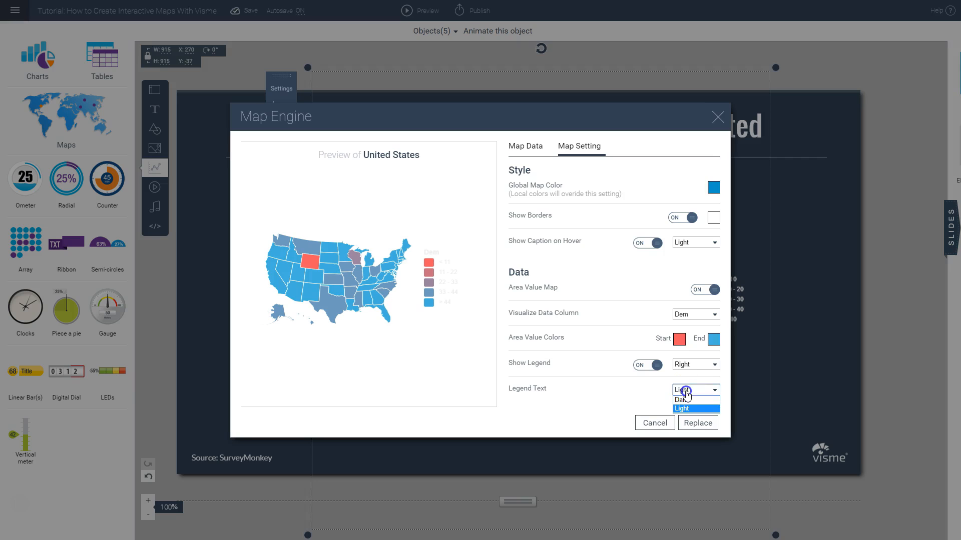
left_click(683, 408)
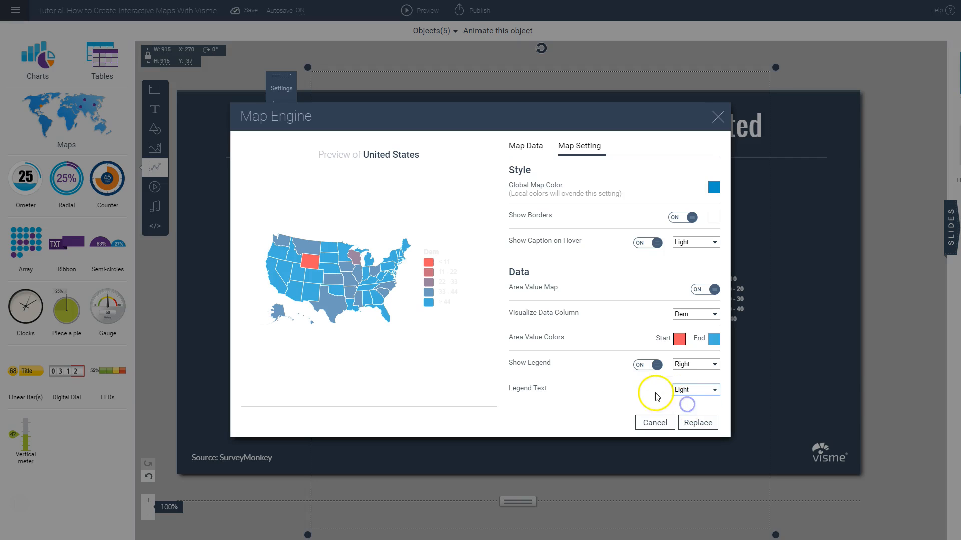
left_click(696, 423)
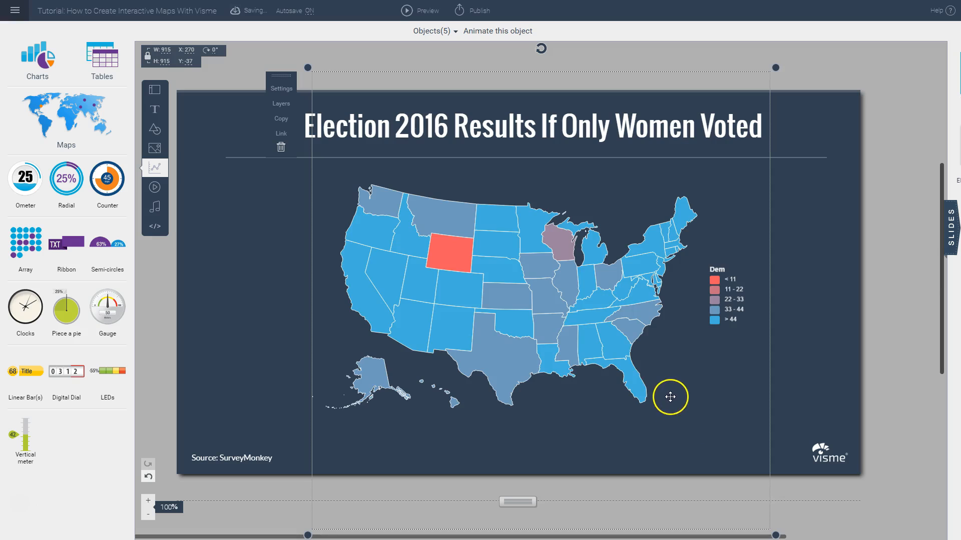
Step: Lower the map on the slide to about X 266, Y -13 and preview the project
left_click_drag(610, 370, 632, 361)
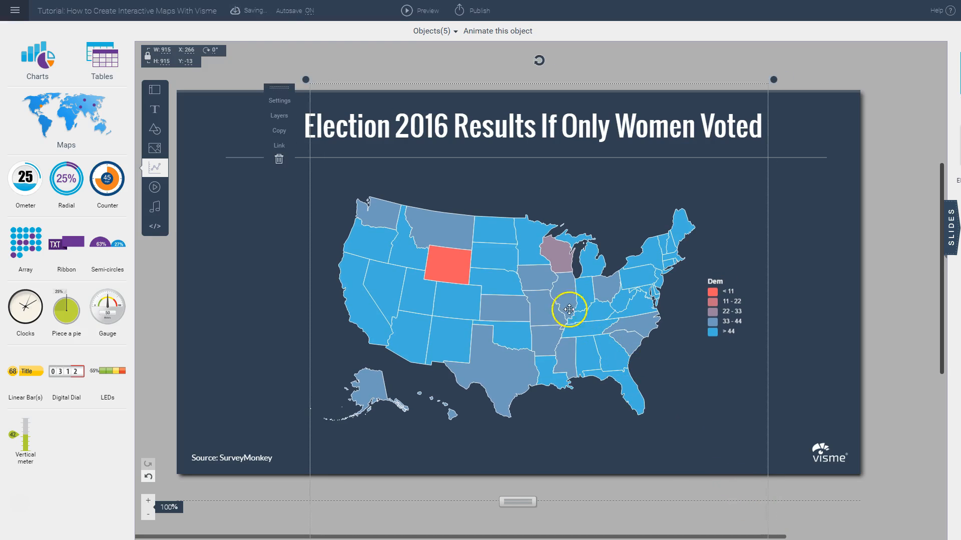
left_click(415, 11)
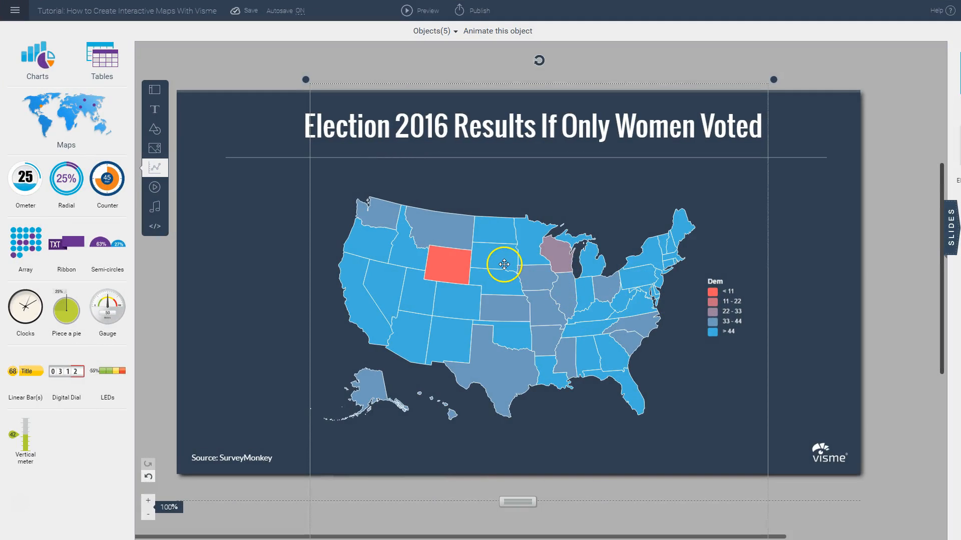
Step: Reopen the map's data table, examine the state colors and the Dem and Rep values row by row, and view the map settings
double_click(503, 264)
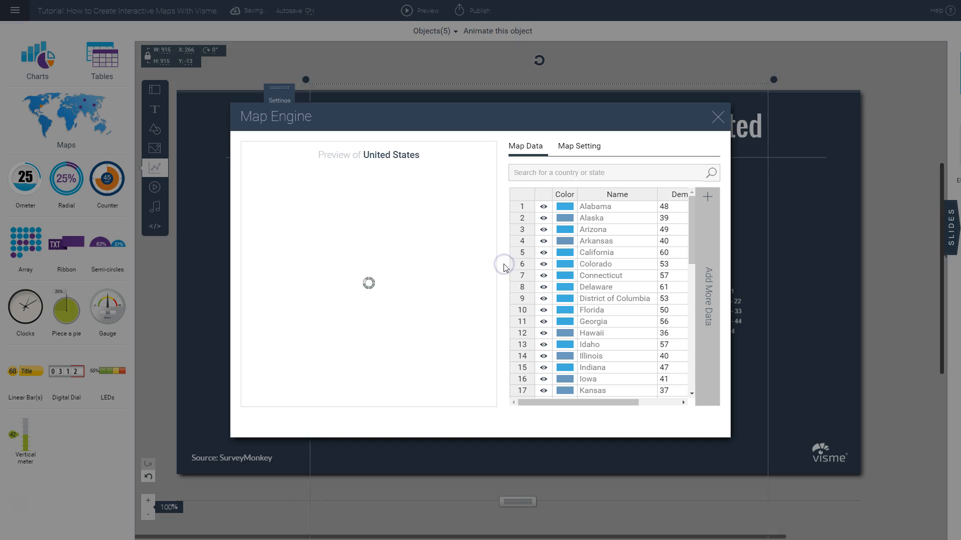
left_click_drag(602, 402, 671, 407)
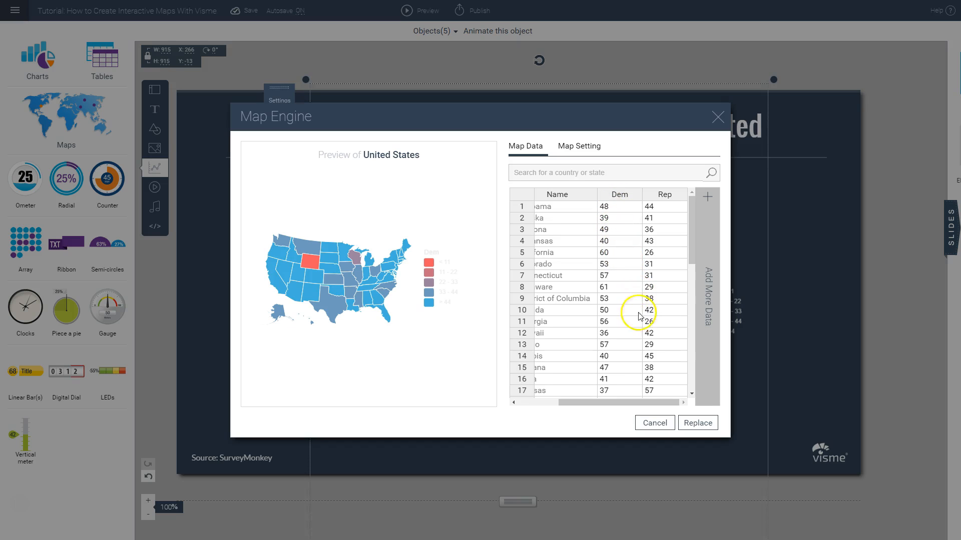
left_click_drag(613, 402, 565, 402)
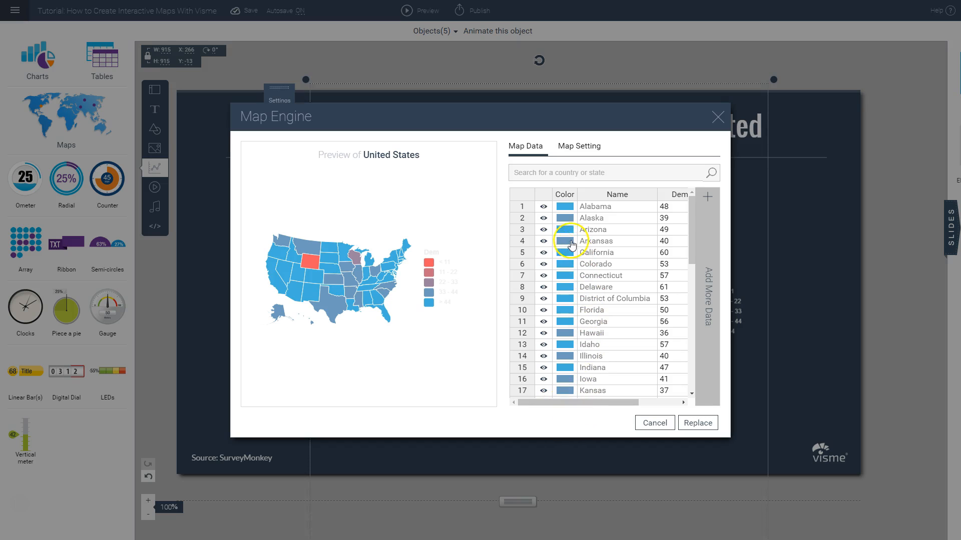
scroll(562, 295, "down", 1)
scroll(563, 295, "down", 3)
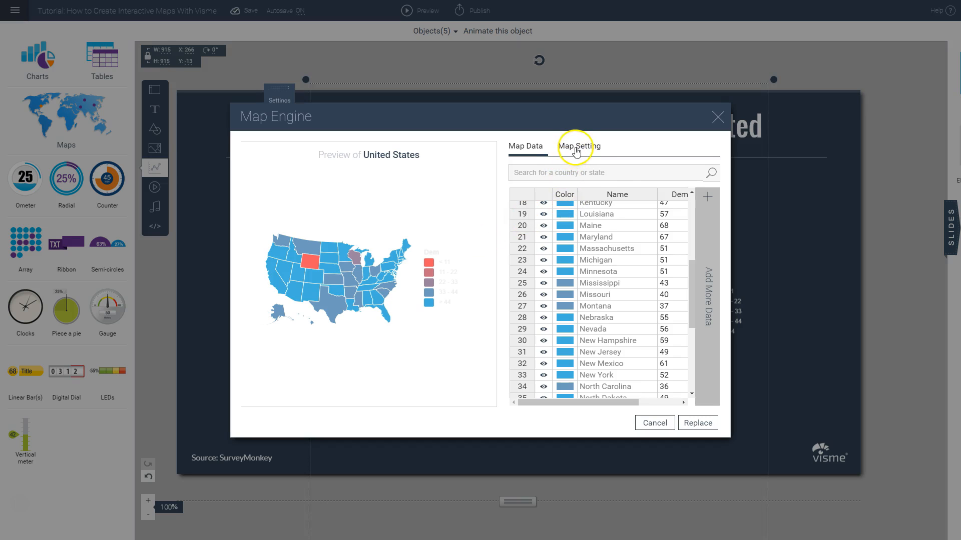
left_click_drag(622, 402, 678, 403)
scroll(663, 318, "up", 5)
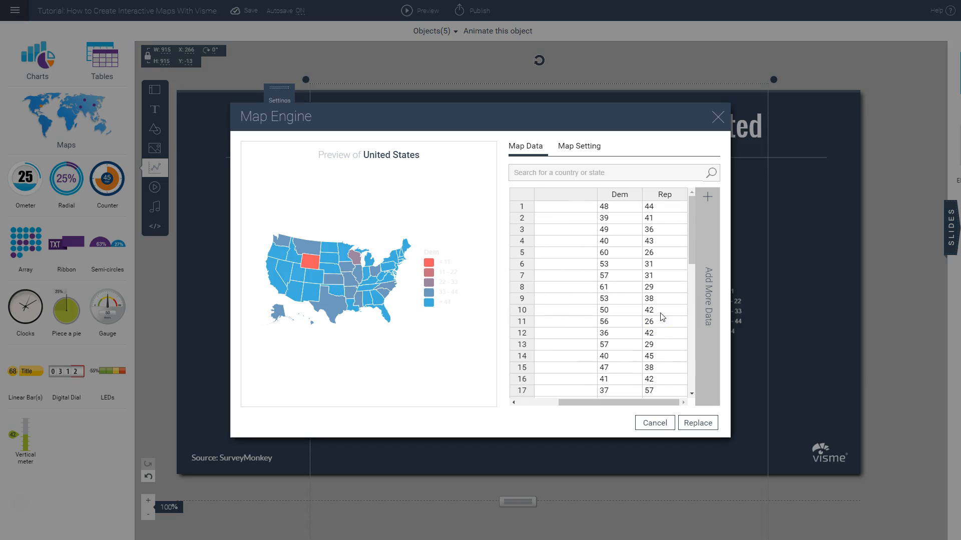
left_click(615, 210)
left_click(614, 218)
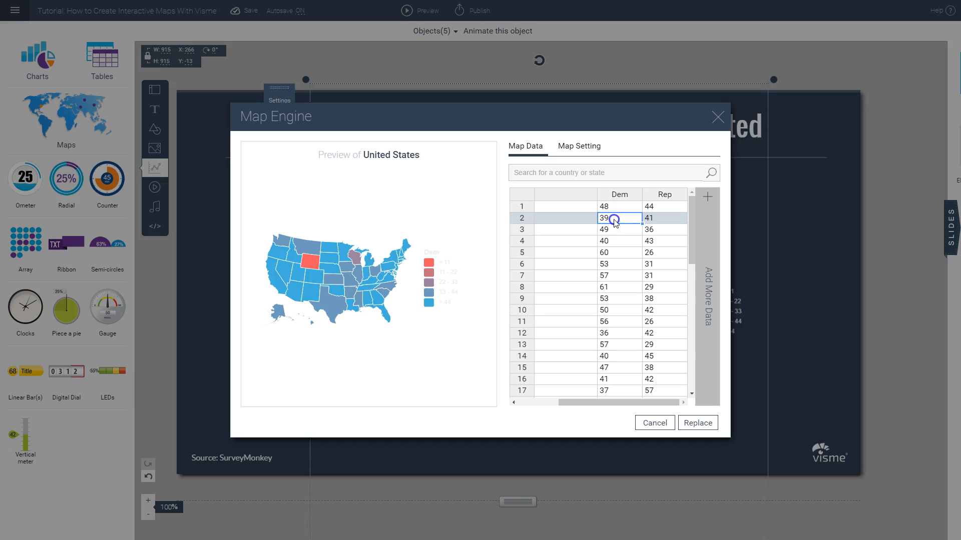
left_click(615, 231)
left_click(614, 243)
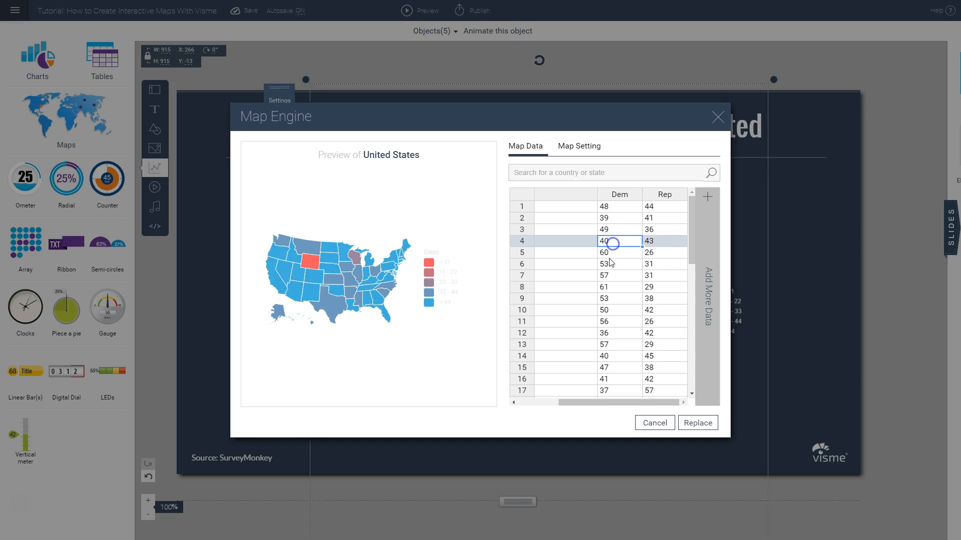
left_click(613, 263)
left_click(614, 276)
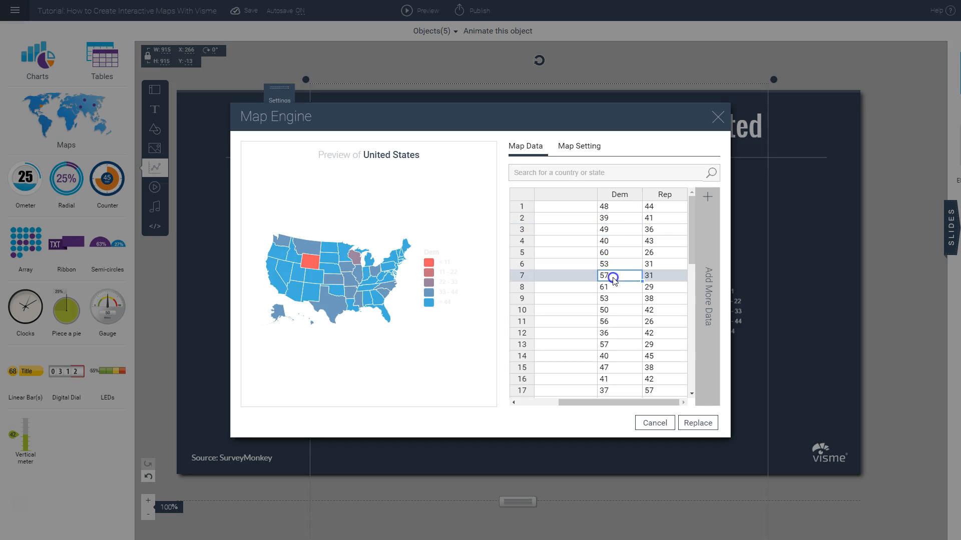
left_click(615, 296)
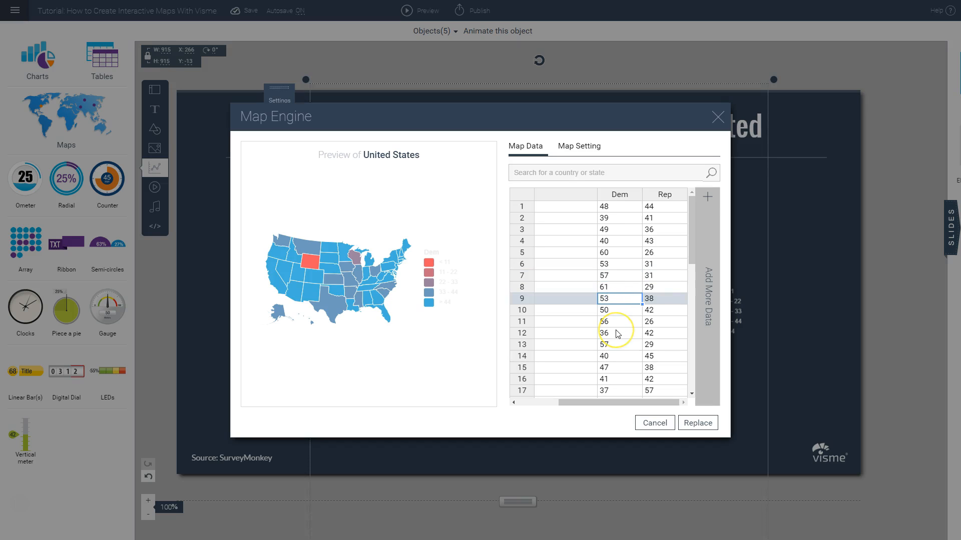
left_click(571, 150)
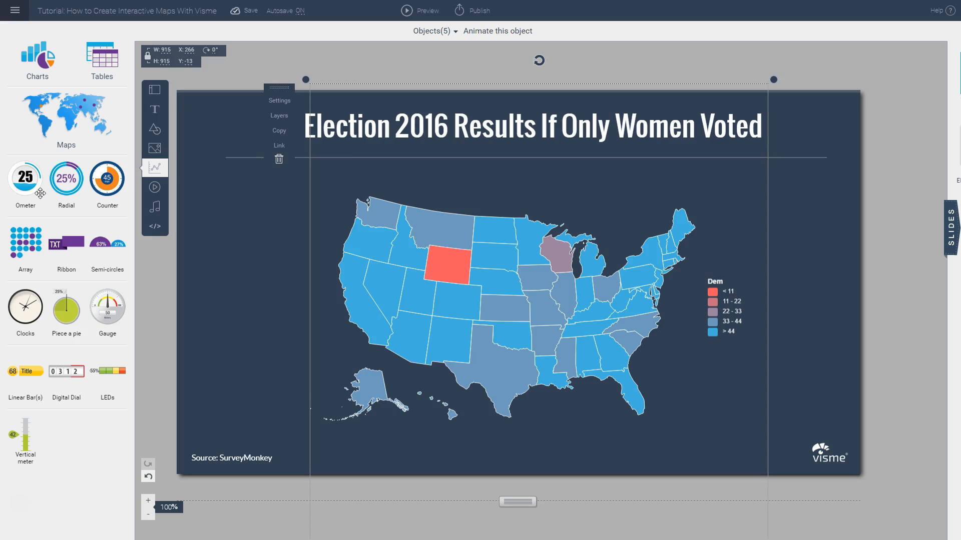
Step: Place a linear bar beside the map at about X 48, Y 265, and put a duplicate of it just below
left_click(24, 372)
left_click_drag(24, 372, 227, 228)
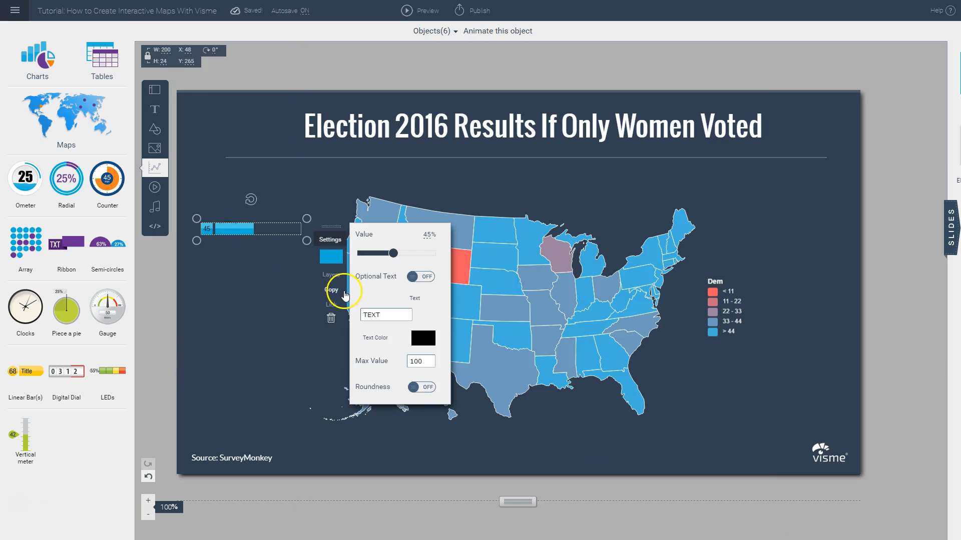
left_click(329, 289)
left_click_drag(230, 236, 221, 259)
Step: Set the upper linear bar's Max Value to 540
left_click(222, 231)
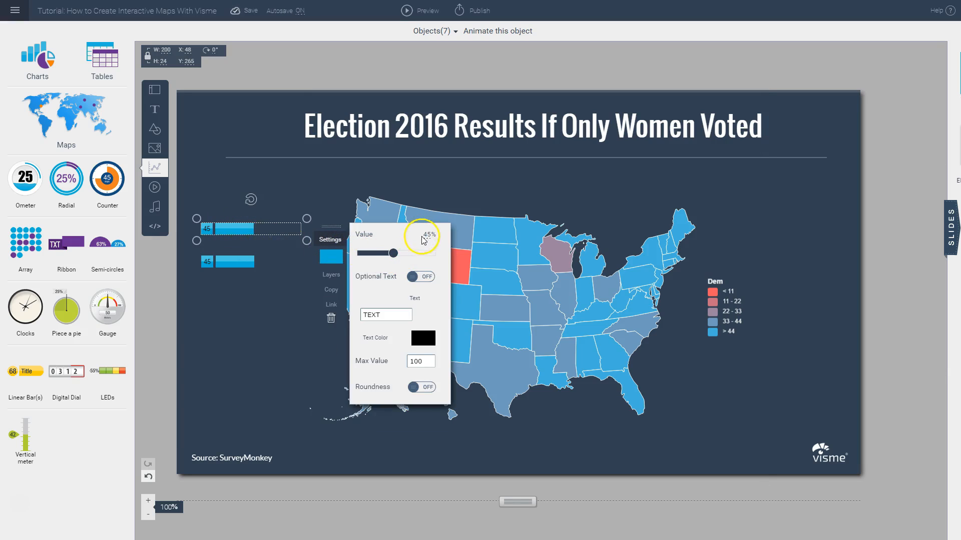
left_click(420, 361)
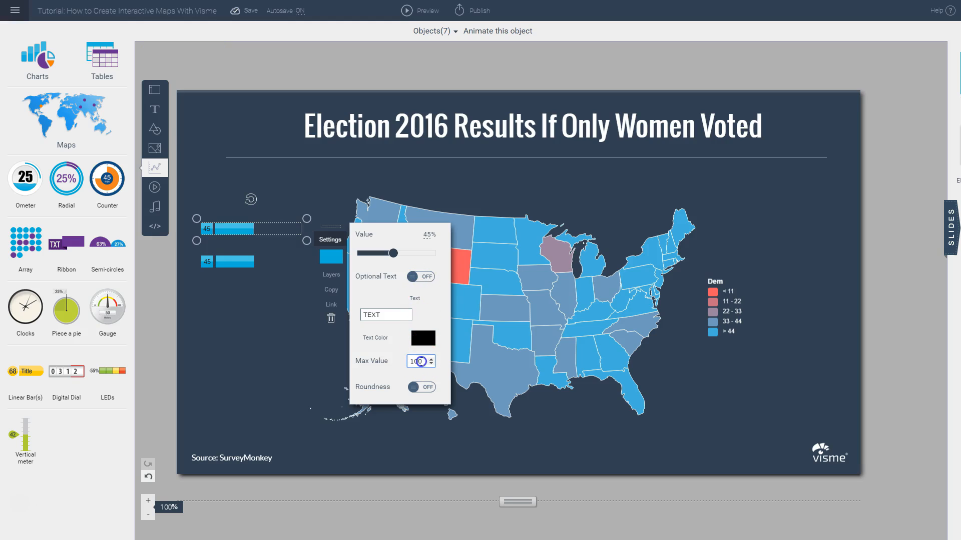
left_click_drag(421, 362, 403, 351)
type("540")
left_click(393, 316)
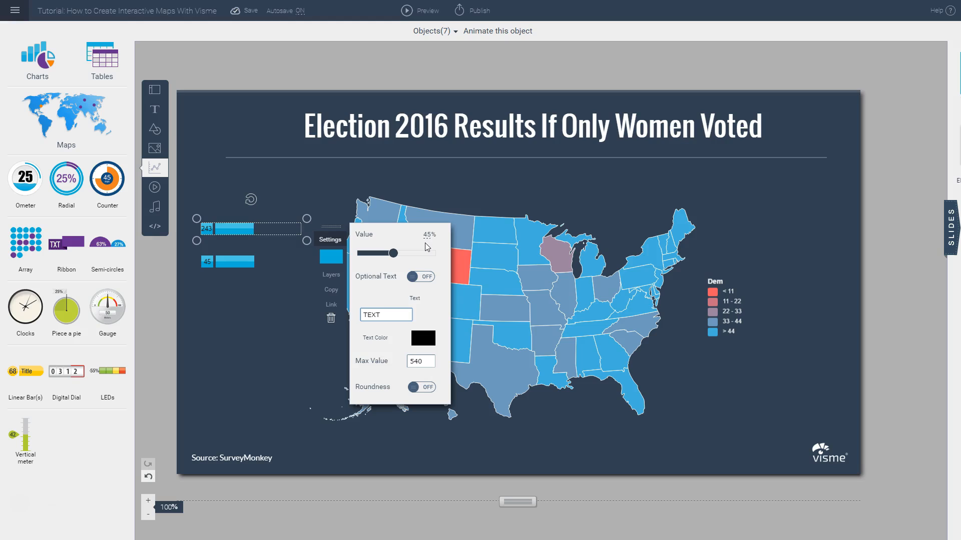
Step: Set the upper linear bar's value to 65% and turn on its optional text, reading "Clinton"
left_click(428, 237)
key("Return")
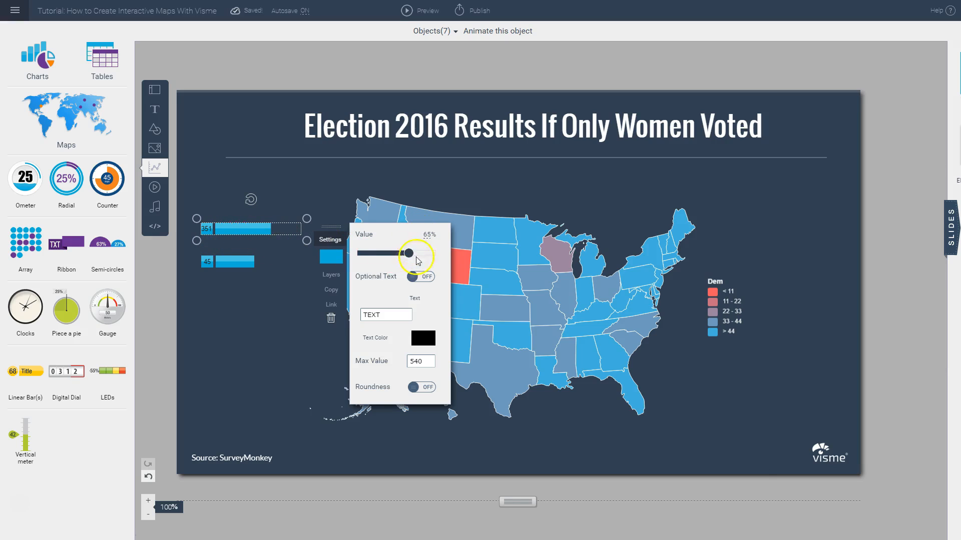
left_click(425, 281)
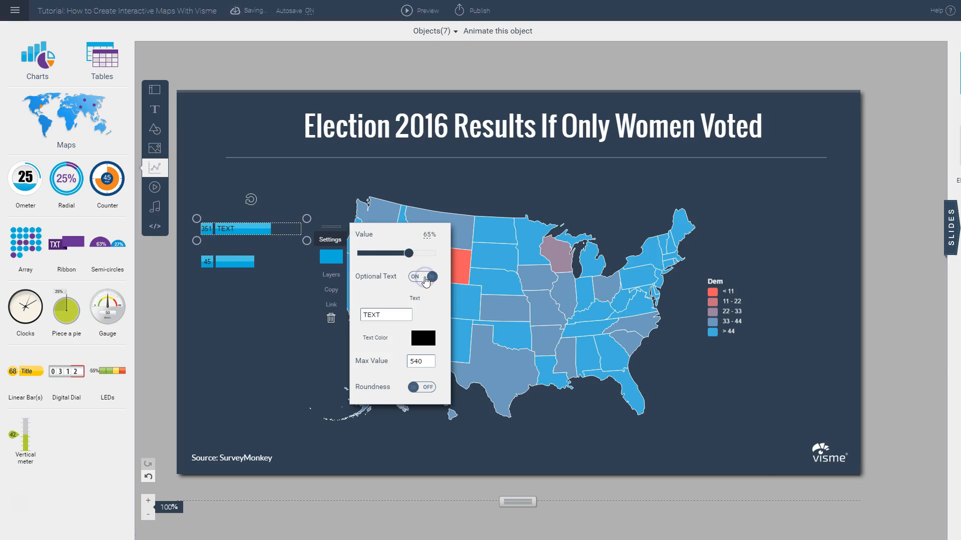
left_click(397, 316)
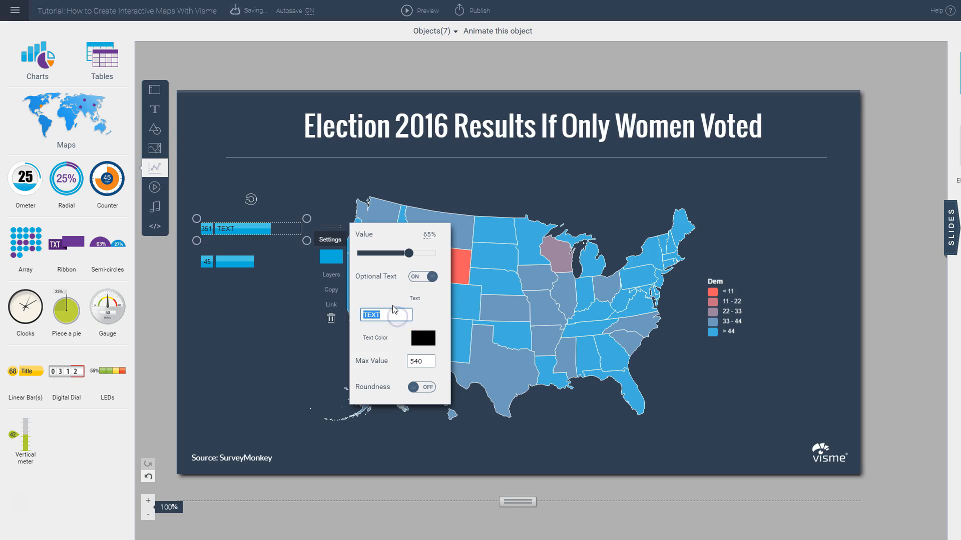
type("Clinton")
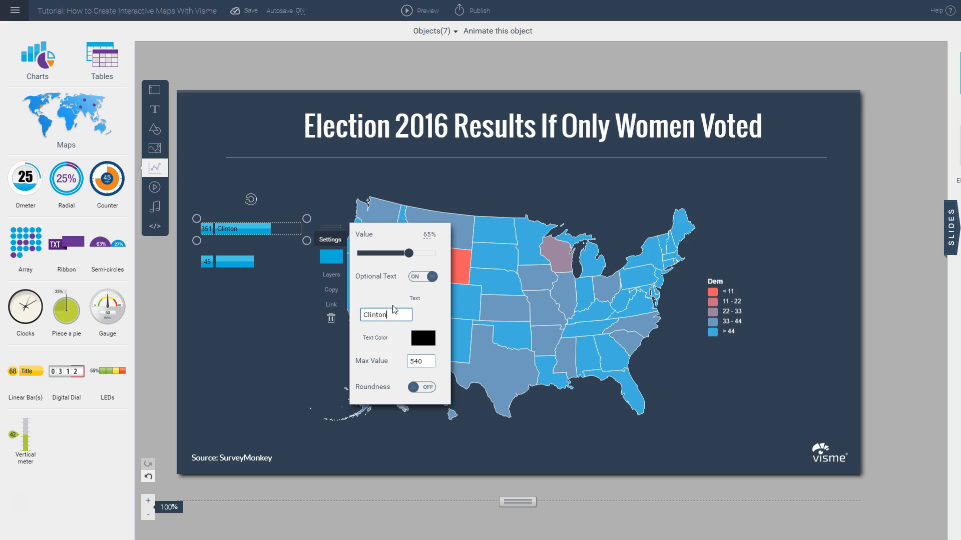
left_click(246, 303)
Step: Set the lower linear bar's Max Value to 540 and its value to 10%
left_click(229, 263)
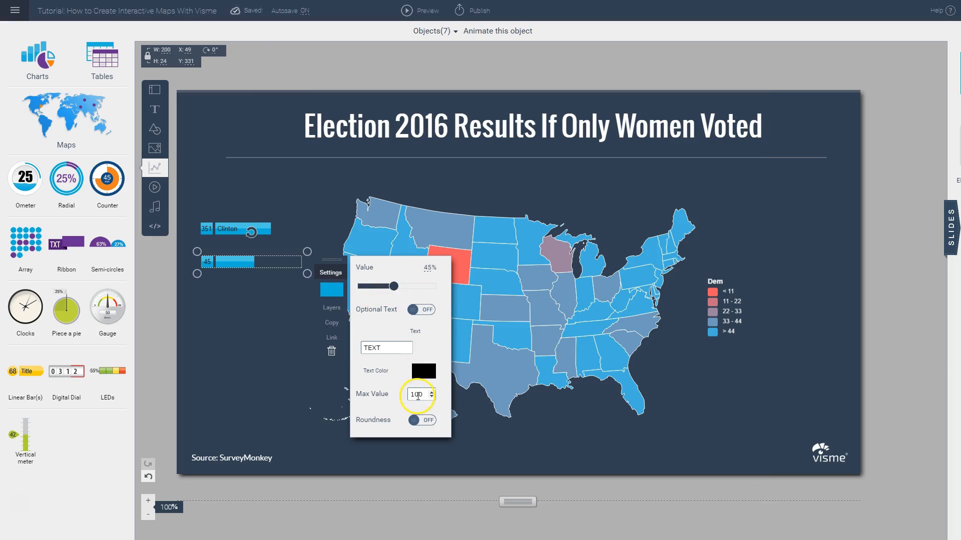
double_click(417, 394)
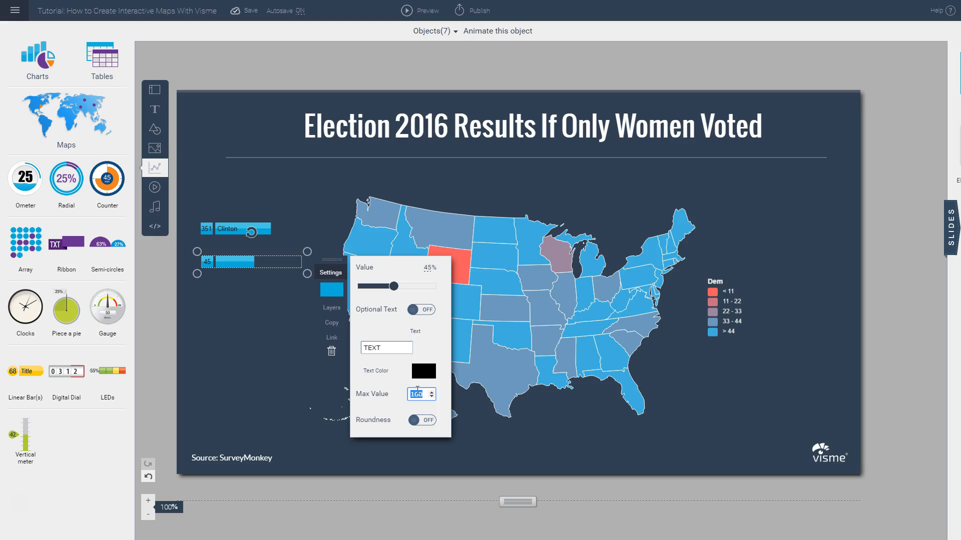
type("540")
left_click_drag(394, 287, 367, 292)
double_click(428, 268)
key("Return")
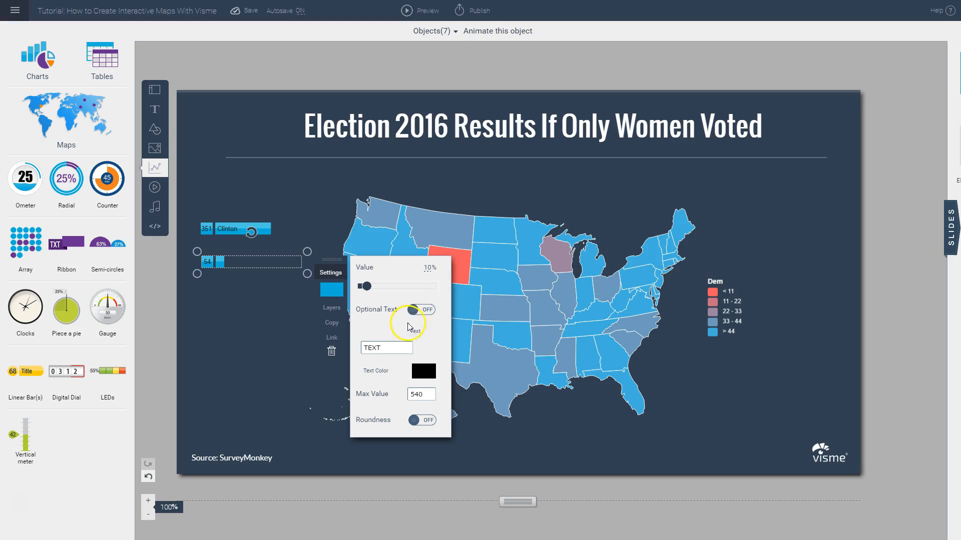
Step: Turn on the lower linear bar's optional text and make it read "Trump"
left_click(380, 346)
double_click(380, 347)
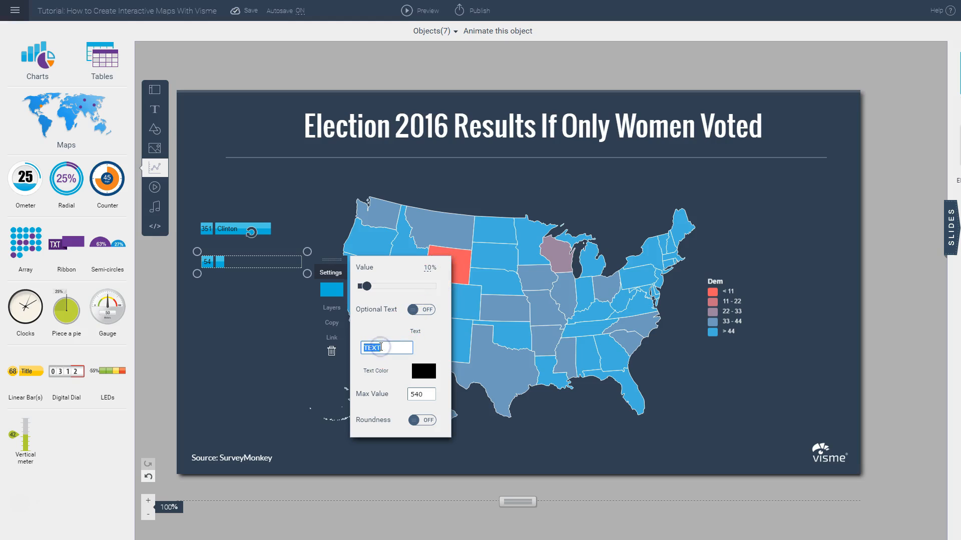
left_click(421, 310)
left_click(375, 350)
type("Tru")
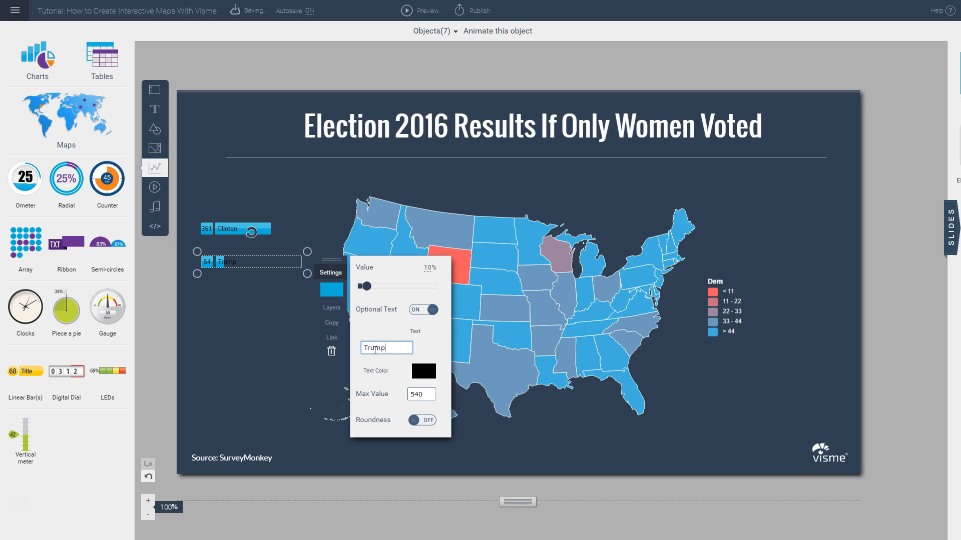
type("mp")
Step: Recolor the Trump bar coral red and the Clinton bar the lighter blue from the color palette
left_click(331, 290)
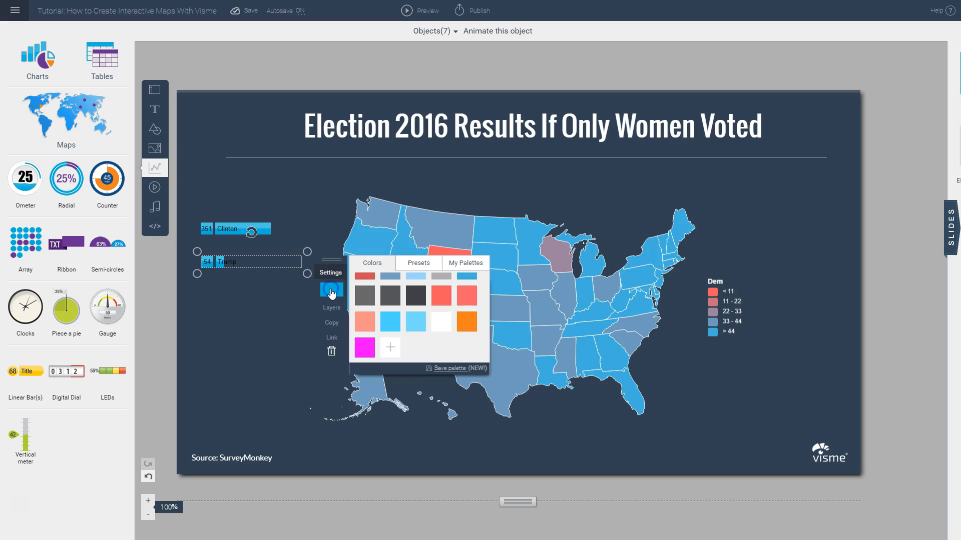
left_click(447, 300)
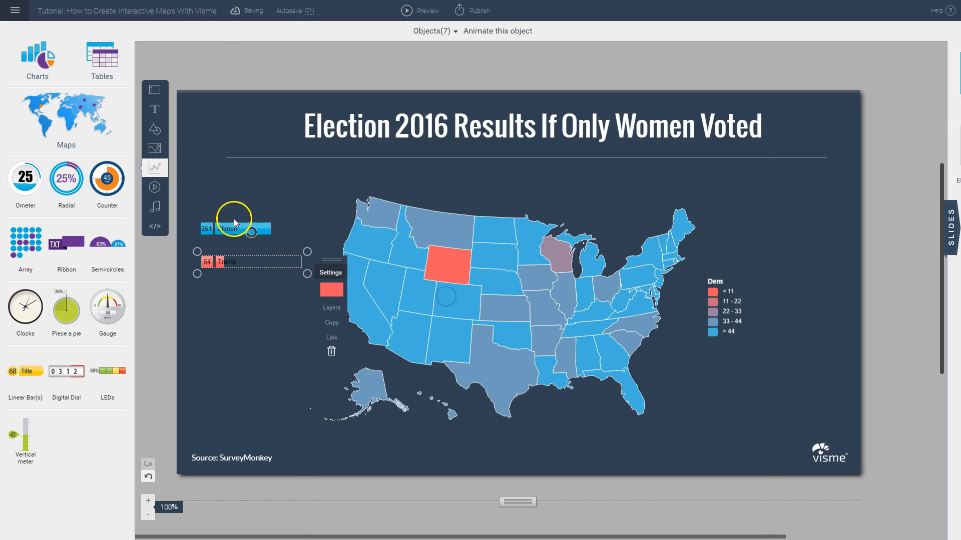
left_click(233, 226)
left_click(342, 267)
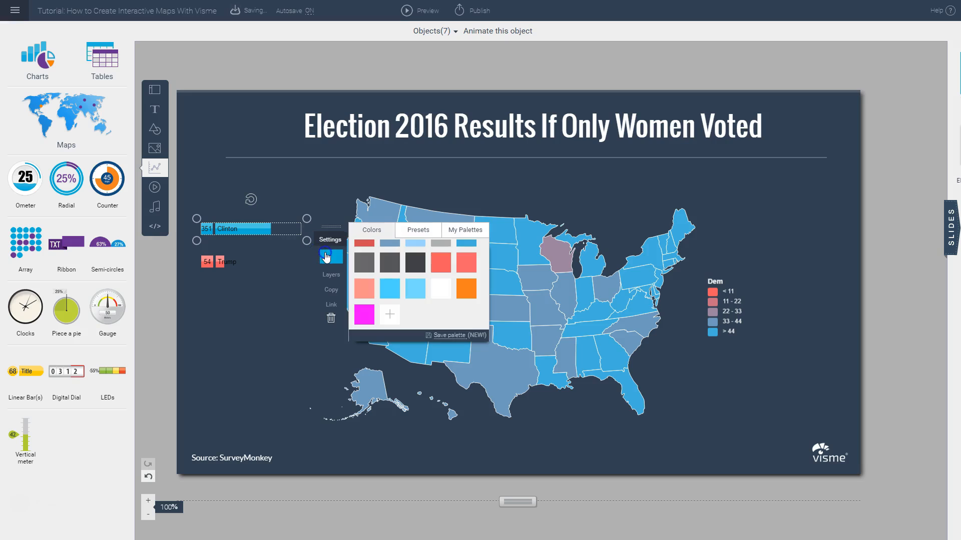
left_click(459, 251)
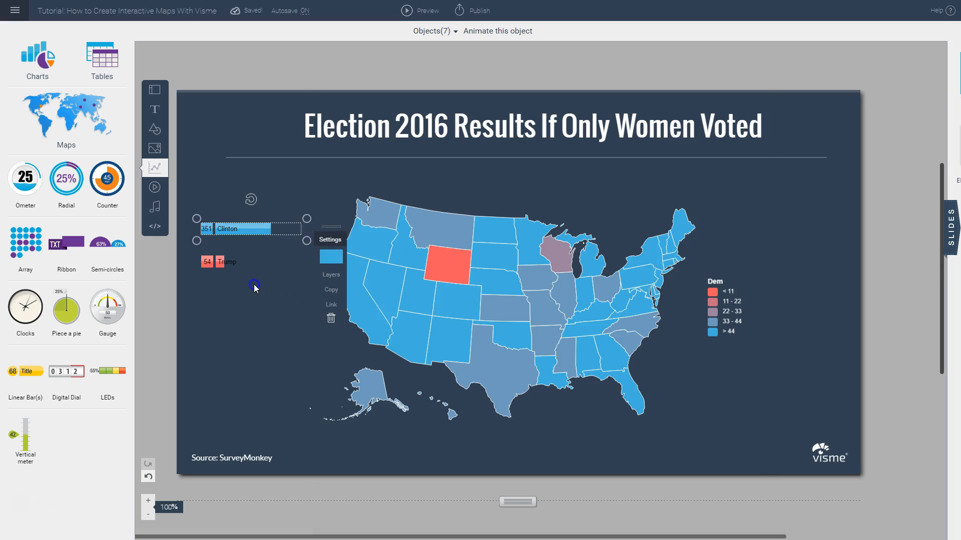
Step: Enlarge the Trump bar to about 253 by 30, scale the Clinton bar to match, and position the Trump bar just beneath it
left_click(223, 262)
left_click_drag(221, 262, 221, 257)
left_click_drag(307, 268, 333, 277)
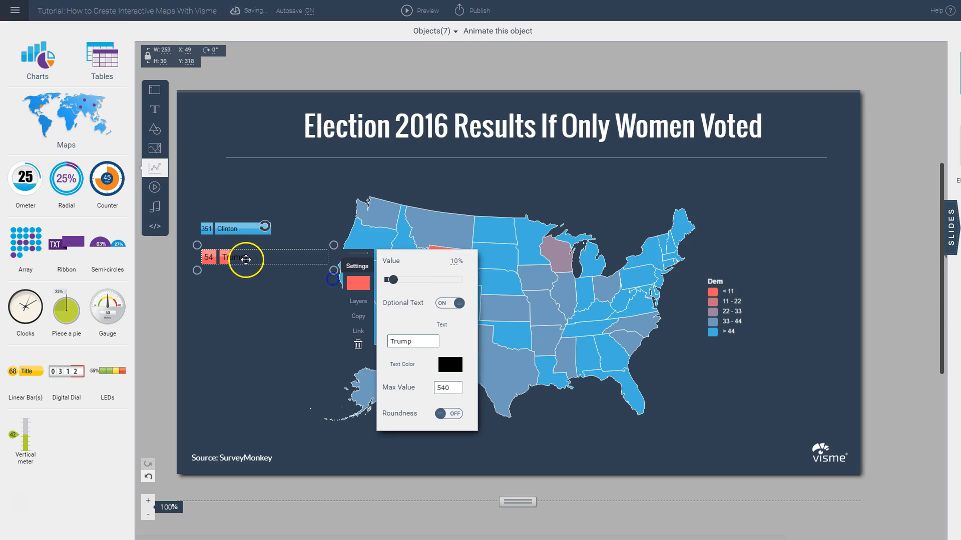
left_click_drag(245, 259, 242, 275)
left_click(232, 229)
left_click_drag(307, 241, 333, 265)
left_click_drag(225, 274, 222, 260)
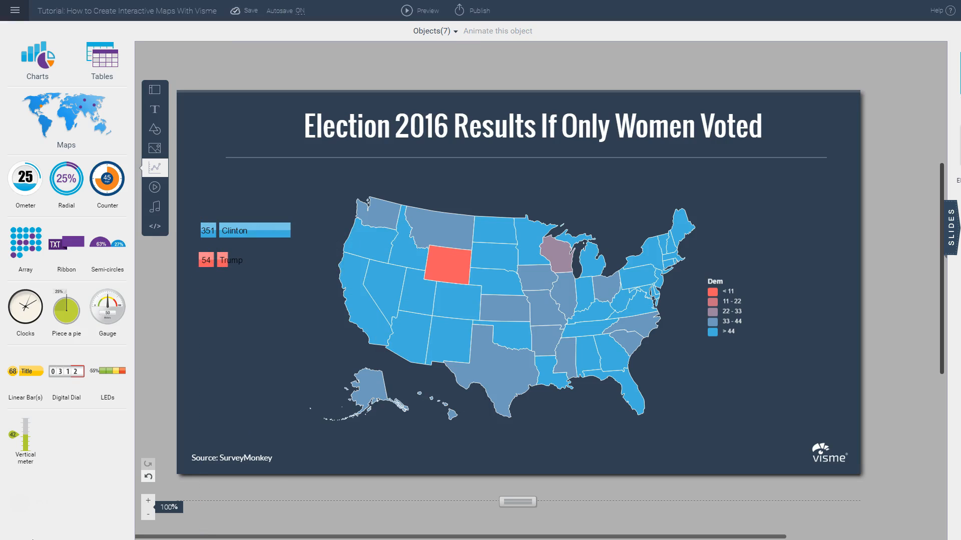